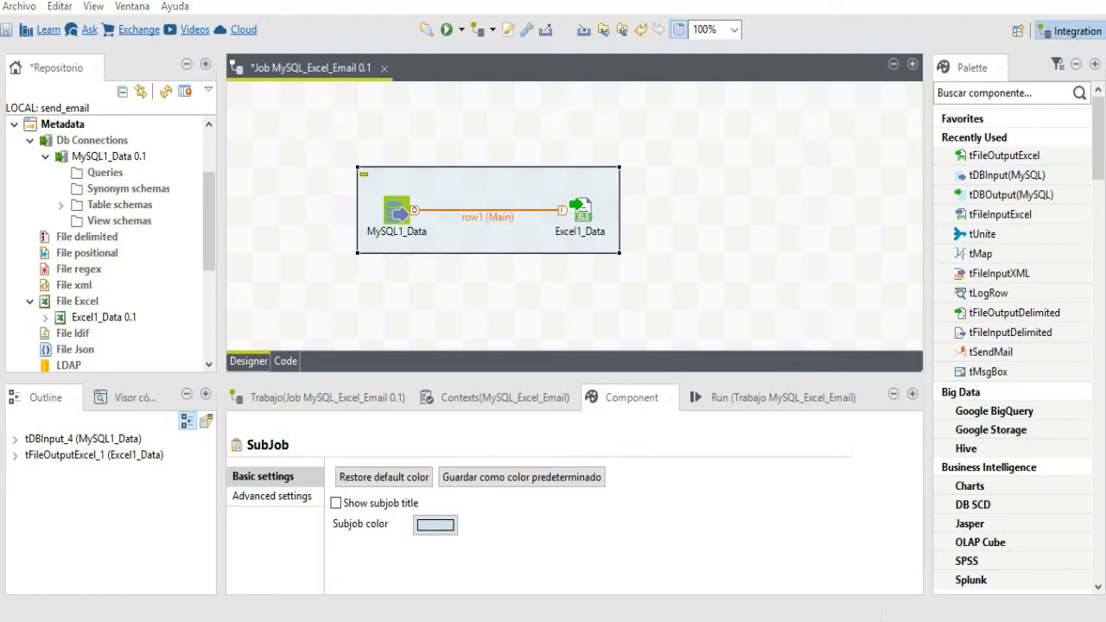
- Switch from the MySQL_Excel_Email job in Talend to the target Excel workbook
left_click(263, 620)
- Confirm Sheet1 holds only the idCountry, name and code headers, then switch to MySQL Workbench
left_click_drag(49, 176, 172, 175)
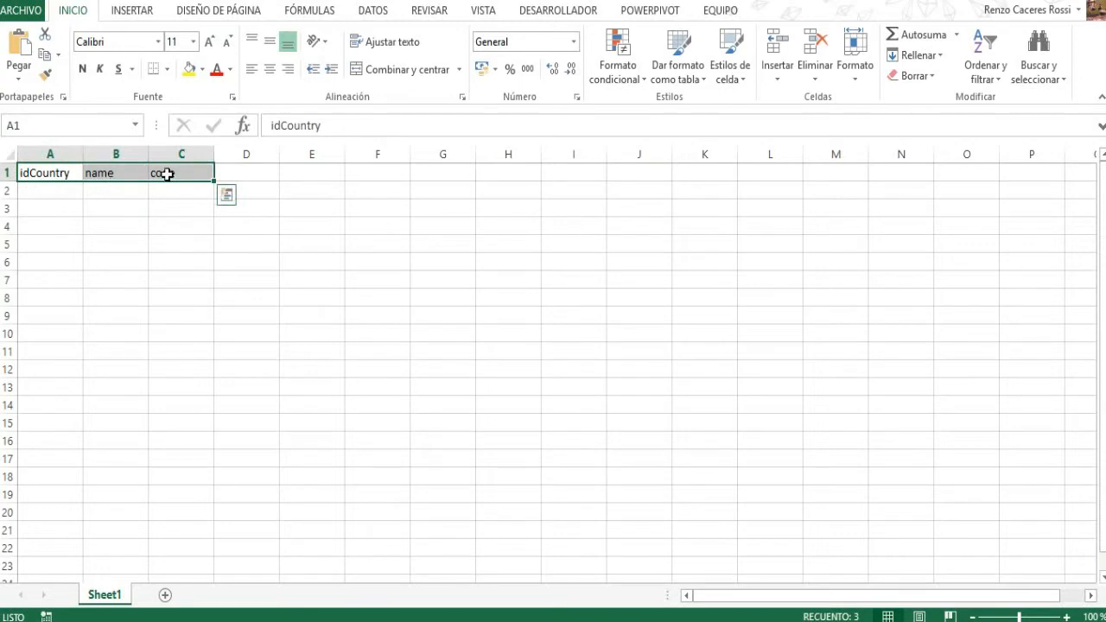
left_click(174, 204)
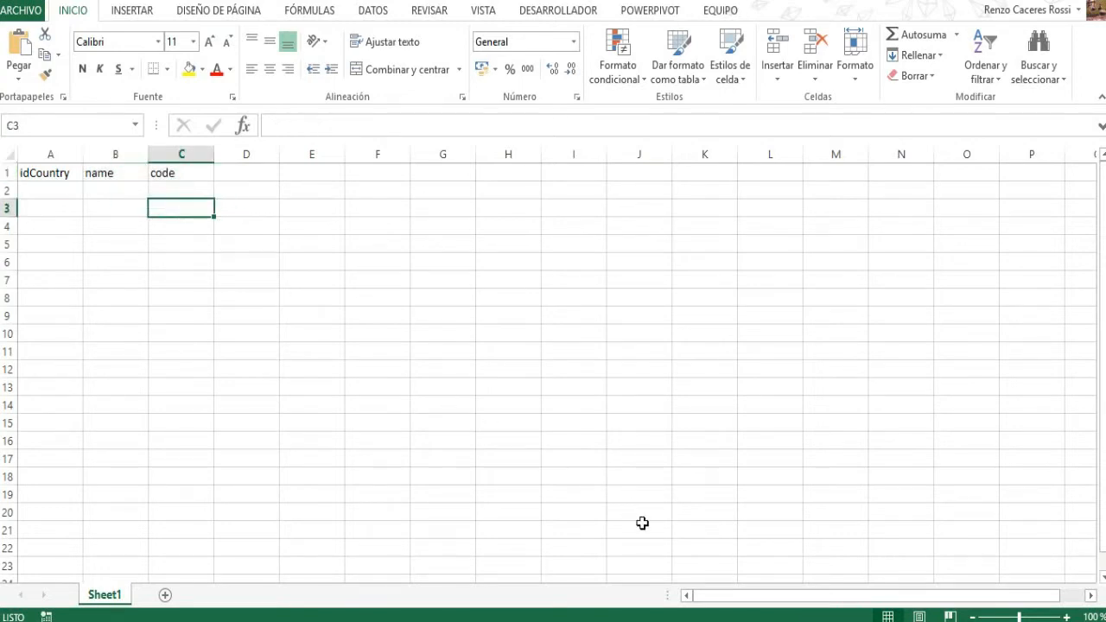
left_click(730, 620)
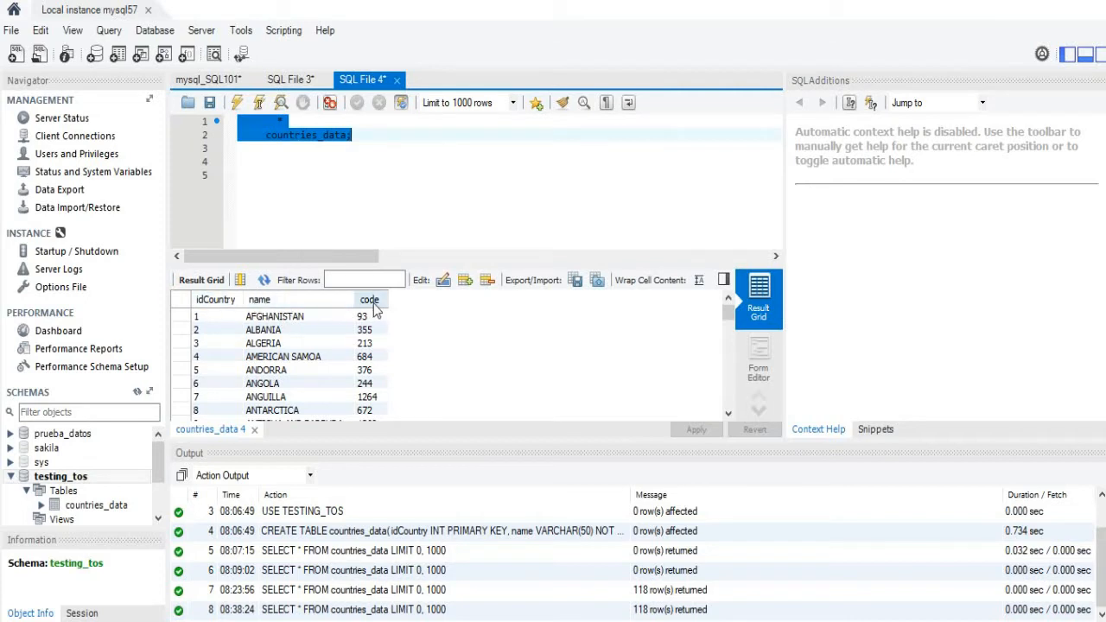
- Scroll through the 118 countries_data result rows in MySQL Workbench
mouse_move(730, 313)
left_mouse_down()
mouse_move(714, 412)
mouse_move(722, 303)
left_mouse_up()
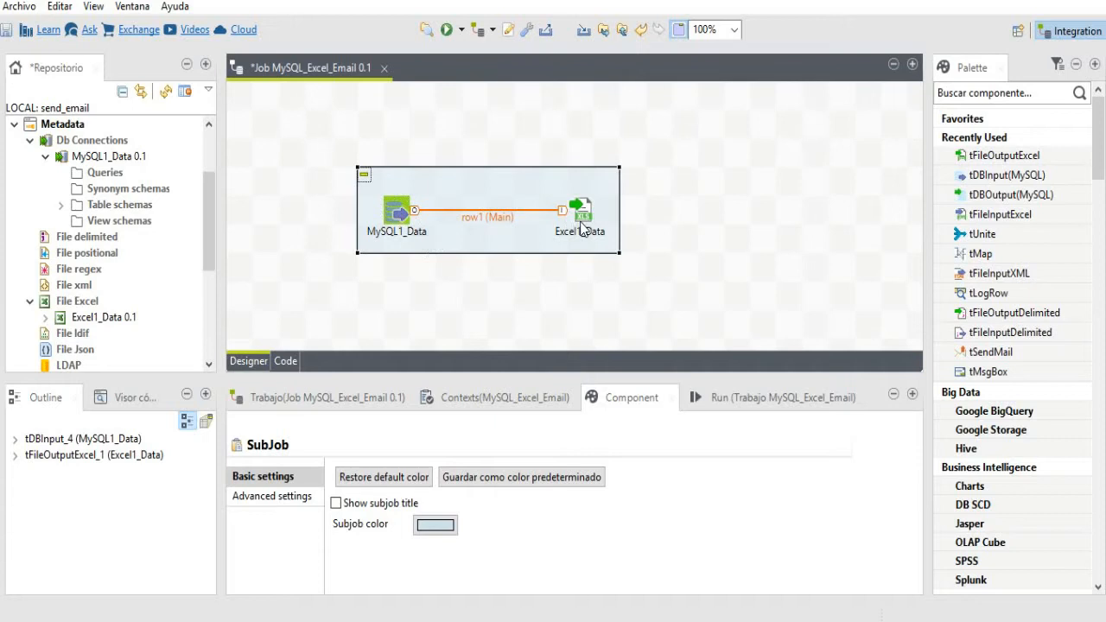
- Place a tSendMail component right of the export subjob and show tSendMail_1's settings
left_click_drag(974, 352, 713, 245)
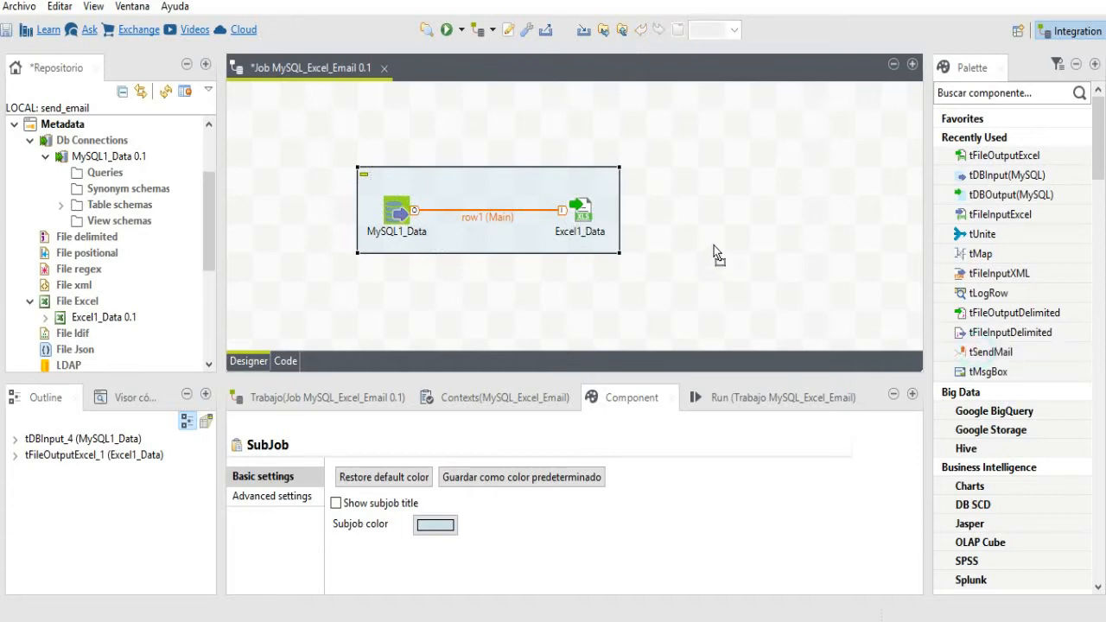
left_click_drag(711, 198, 715, 204)
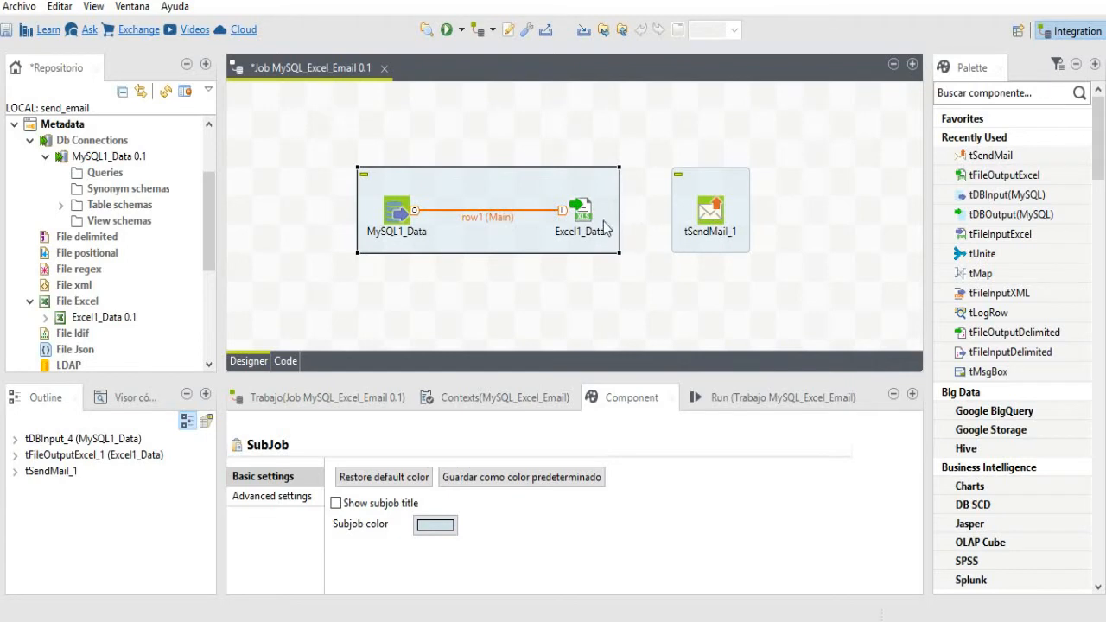
left_click(707, 219)
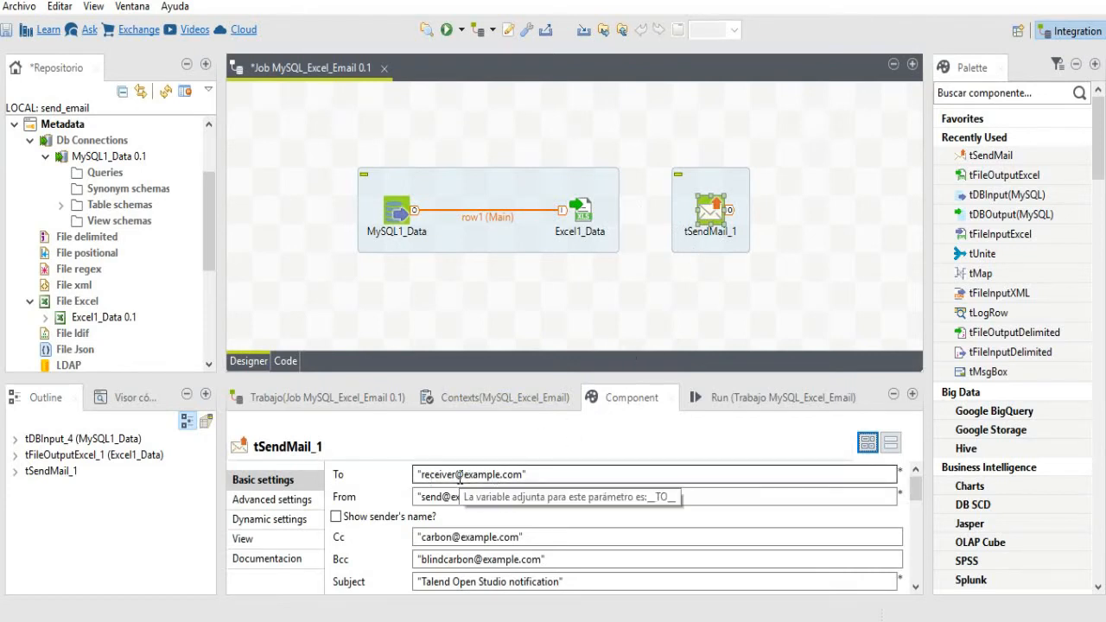
- Replace the placeholder To address with the recipient's Yahoo e-mail address
left_click(522, 474)
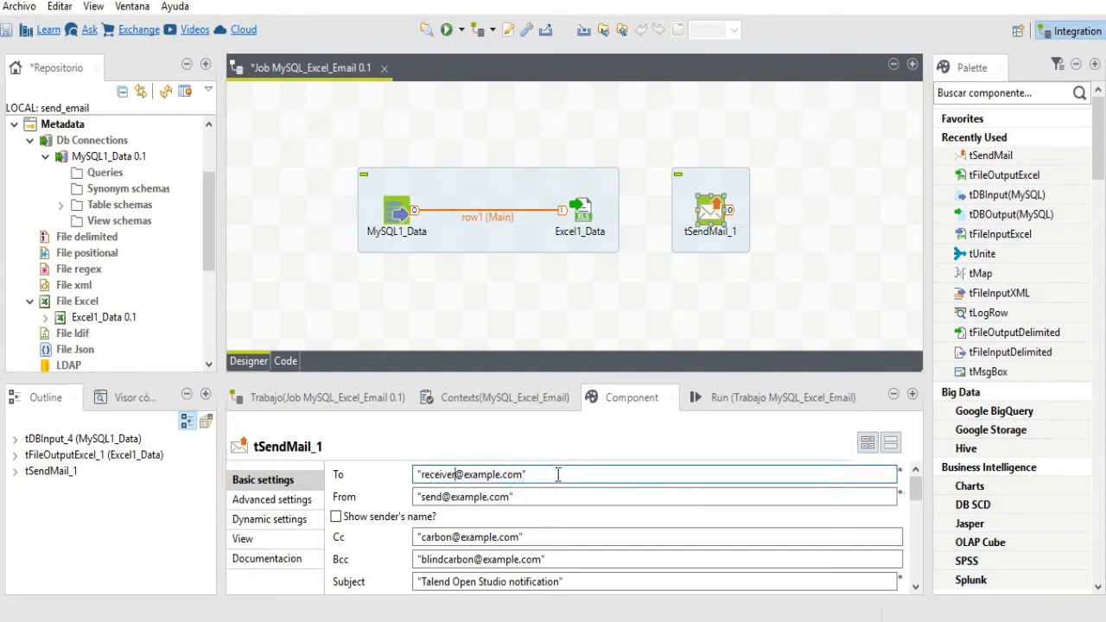
key("BackSpace")
key("BackSpace")
key("BackSpace")
key("BackSpace")
key("BackSpace")
key("BackSpace")
key("BackSpace")
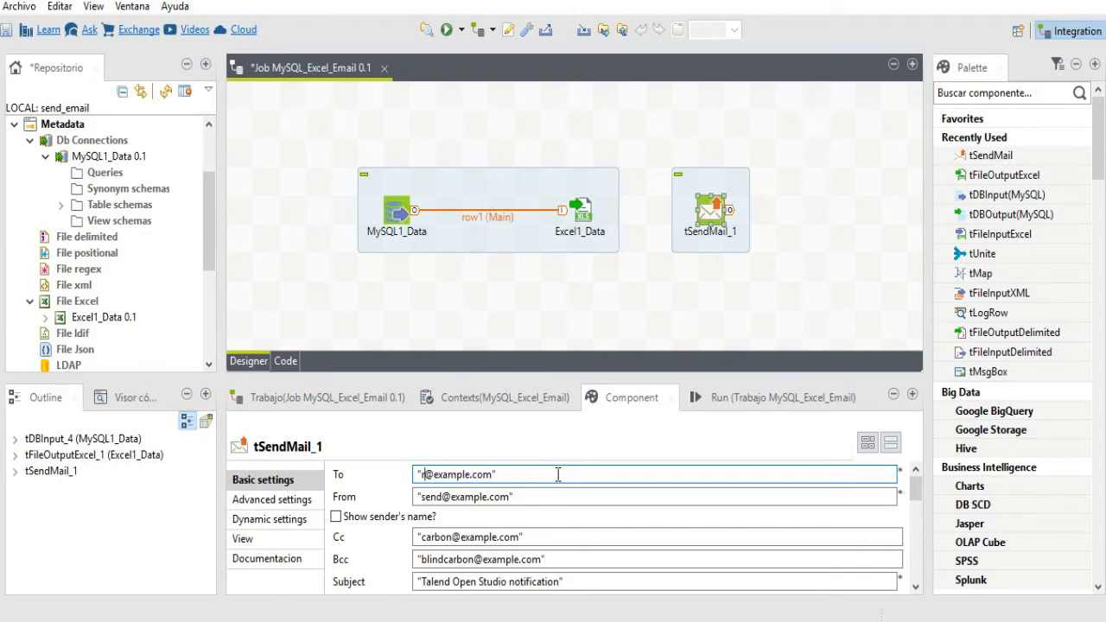
key("BackSpace")
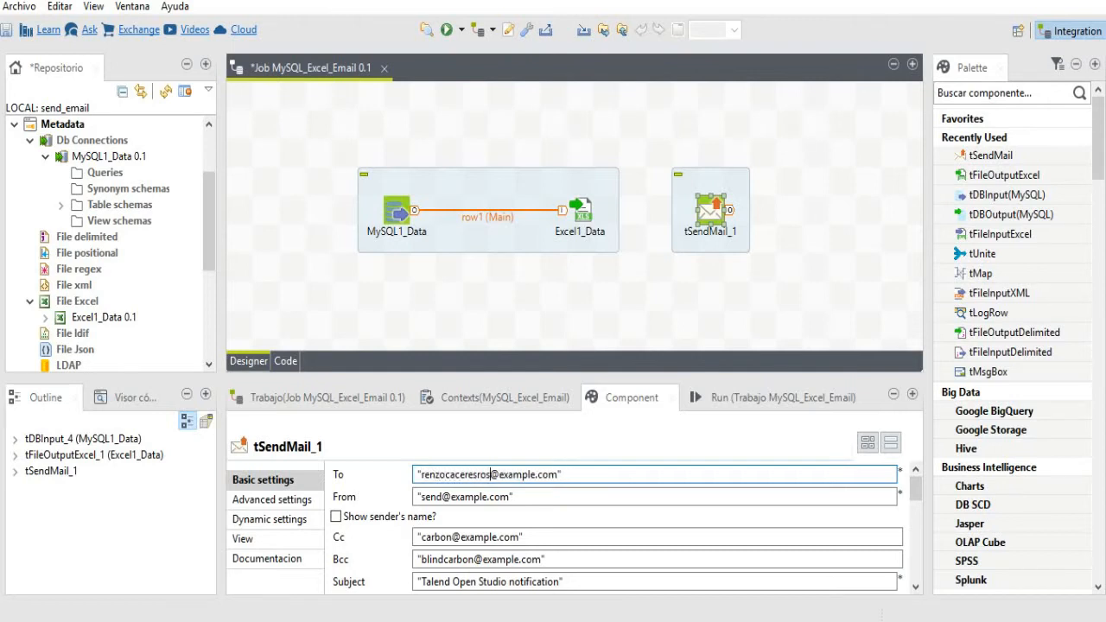
type("rv")
key("shift+Right")
key("shift+Right")
key("shift+Right")
key("shift+Right")
key("shift+Right")
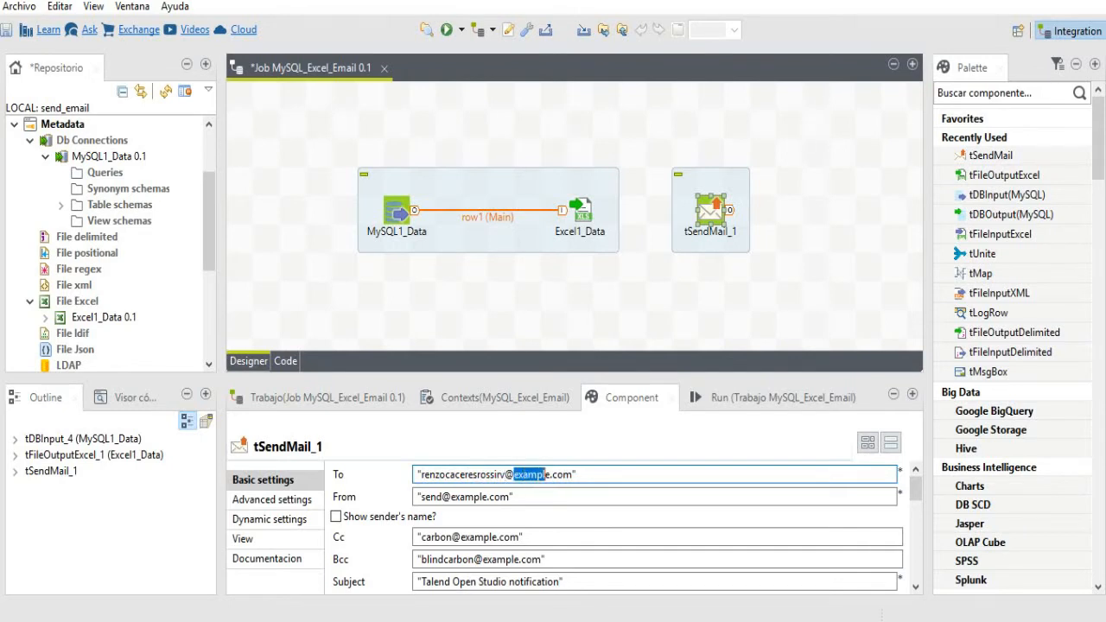
type("yahoo")
- Replace the placeholder From address with the sender's Gmail address
left_click(442, 497)
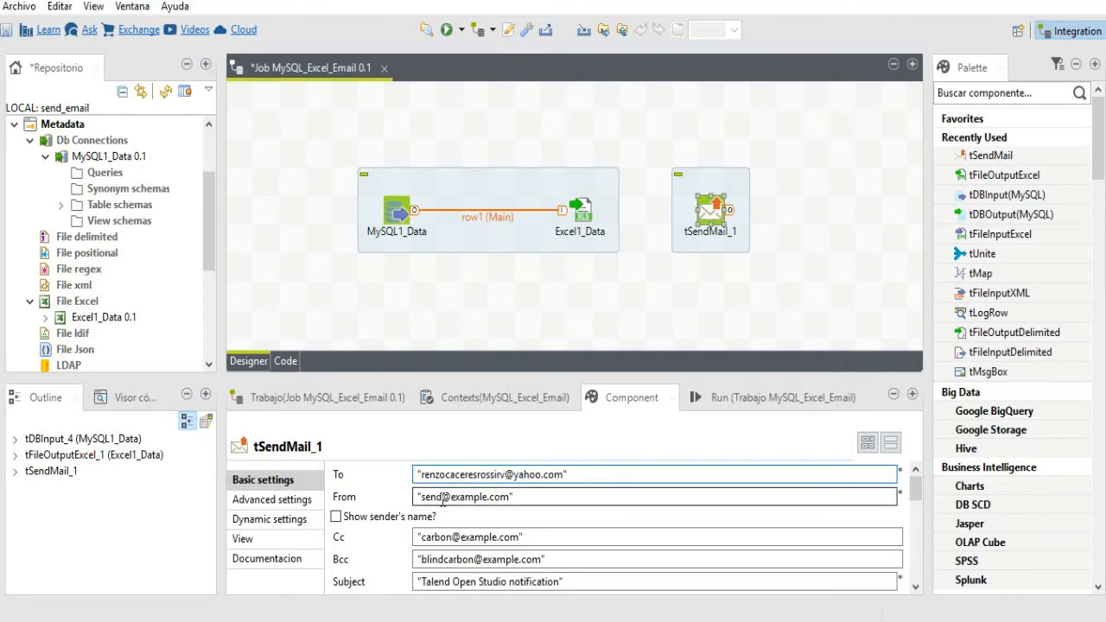
key("BackSpace")
key("BackSpace")
key("BackSpace")
key("BackSpace")
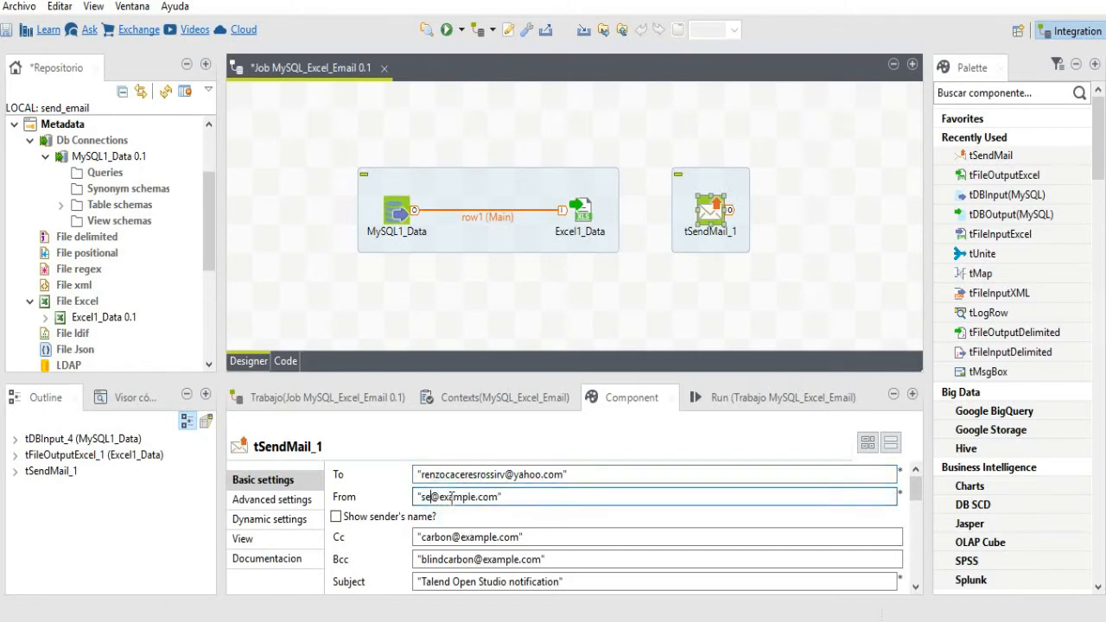
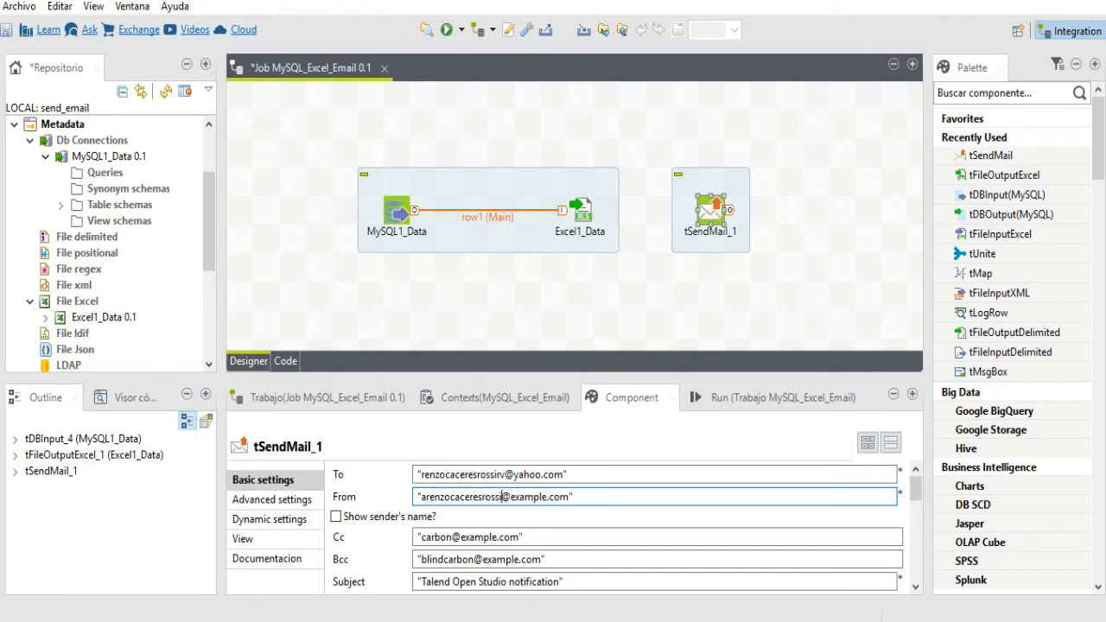
key("shift+Right")
key("shift+Right")
key("shift+Right")
key("shift+Right")
key("shift+Right")
key("shift+Right")
key("shift+Right")
type("gmail")
- Delete the default Cc and Bcc addresses from tSendMail_1
left_click(542, 536)
left_click_drag(542, 536, 366, 540)
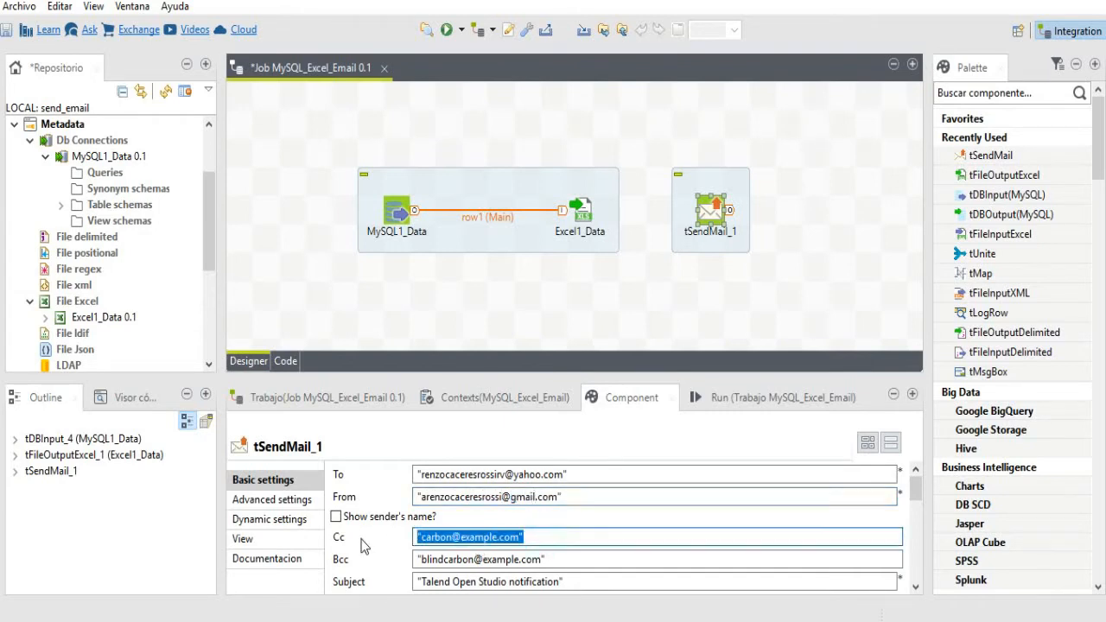
key("Delete")
left_click(568, 560)
left_click_drag(568, 560, 393, 567)
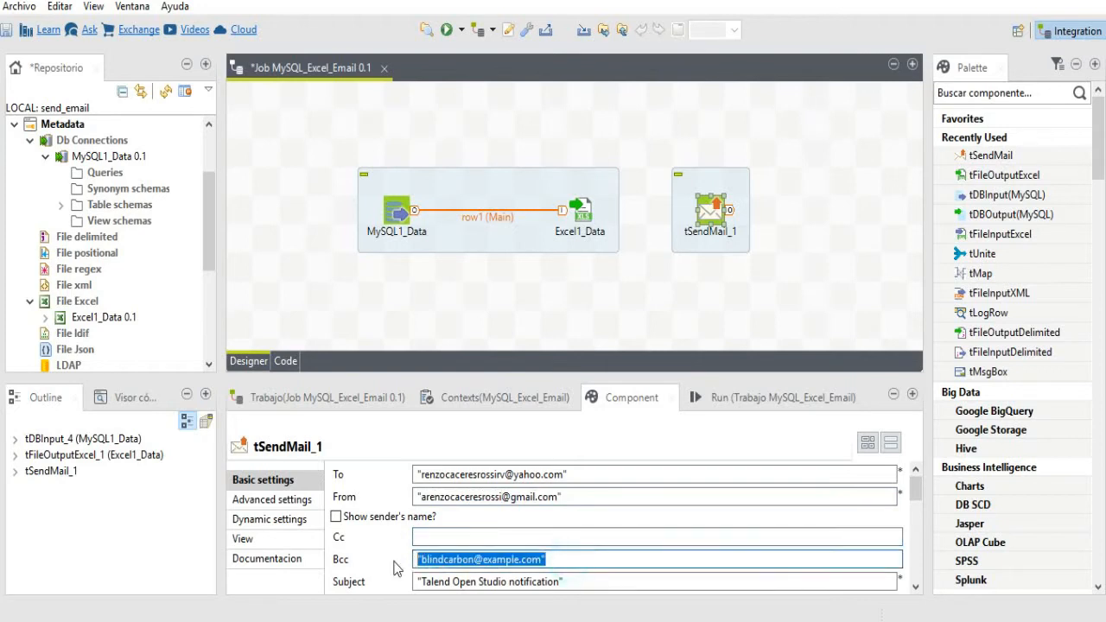
key("Delete")
- Change the mail subject to 'TOS Mail System'
left_click(561, 581)
left_click_drag(561, 581, 393, 590)
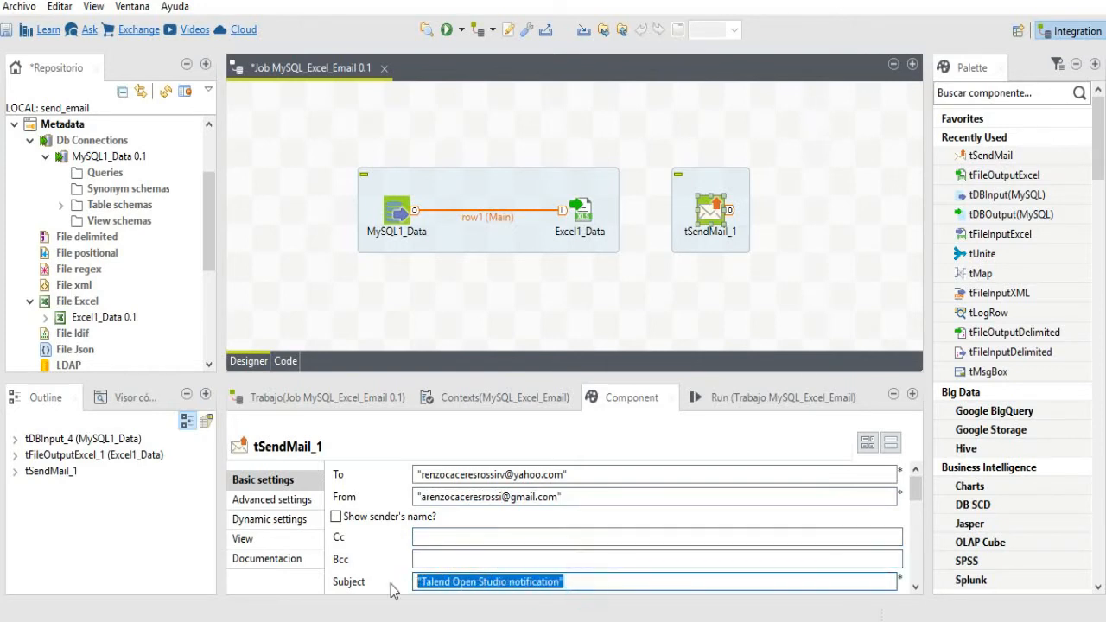
left_click(455, 579)
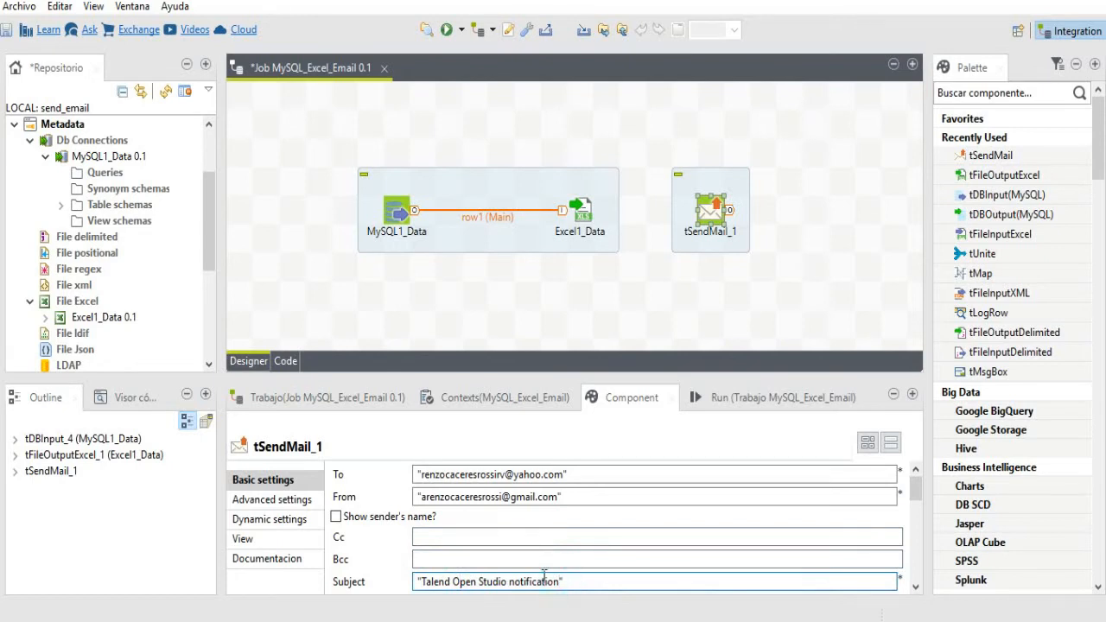
key("BackSpace")
key("BackSpace")
key("BackSpace")
key("BackSpace")
key("BackSpace")
key("BackSpace")
key("BackSpace")
key("BackSpace")
key("BackSpace")
key("BackSpace")
key("BackSpace")
key("BackSpace")
key("BackSpace")
key("BackSpace")
key("BackSpace")
key("BackSpace")
key("BackSpace")
key("BackSpace")
key("BackSpace")
key("BackSpace")
key("BackSpace")
key("BackSpace")
key("BackSpace")
key("BackSpace")
key("BackSpace")
key("BackSpace")
key("BackSpace")
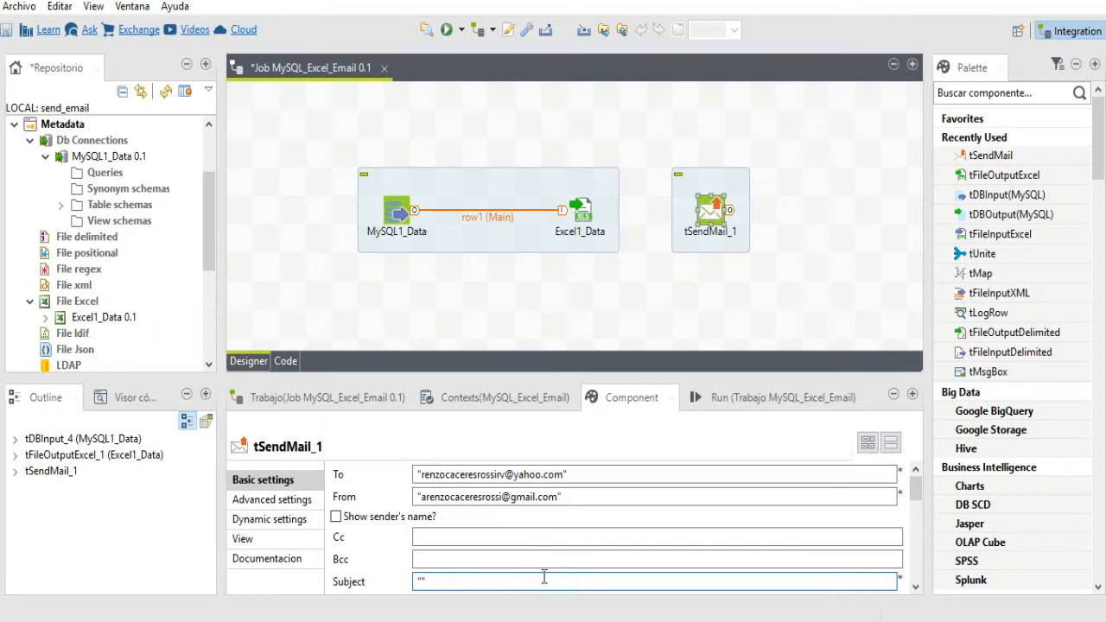
type("TOS Mail System")
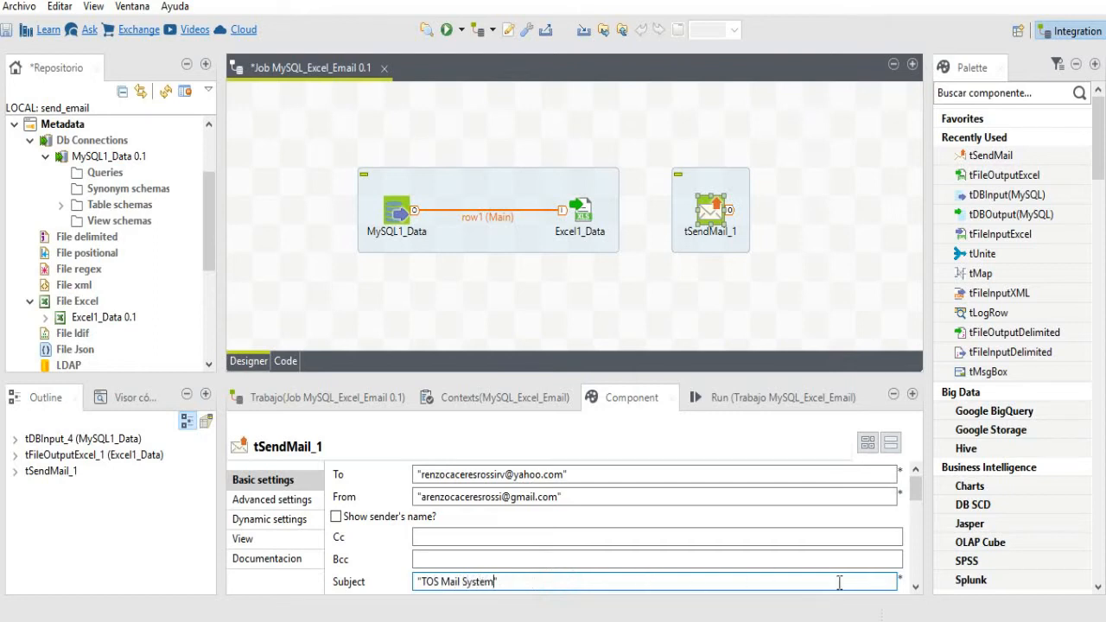
left_click_drag(915, 491, 915, 516)
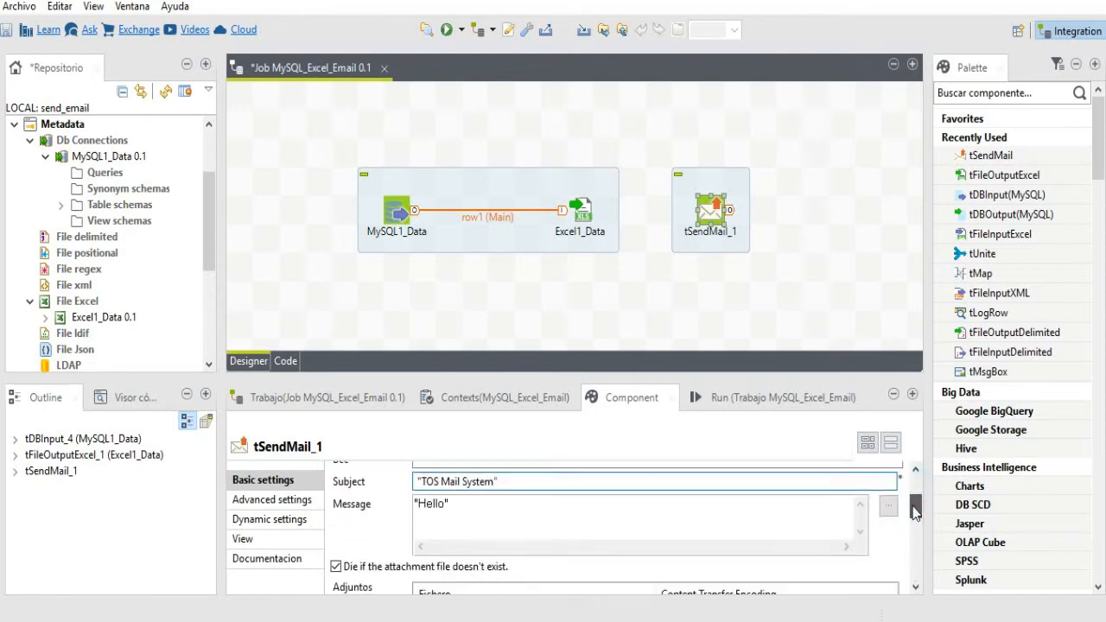
- Replace the 'Hello' message with 'Talend Open Studio for Data Integration'
left_click(446, 506)
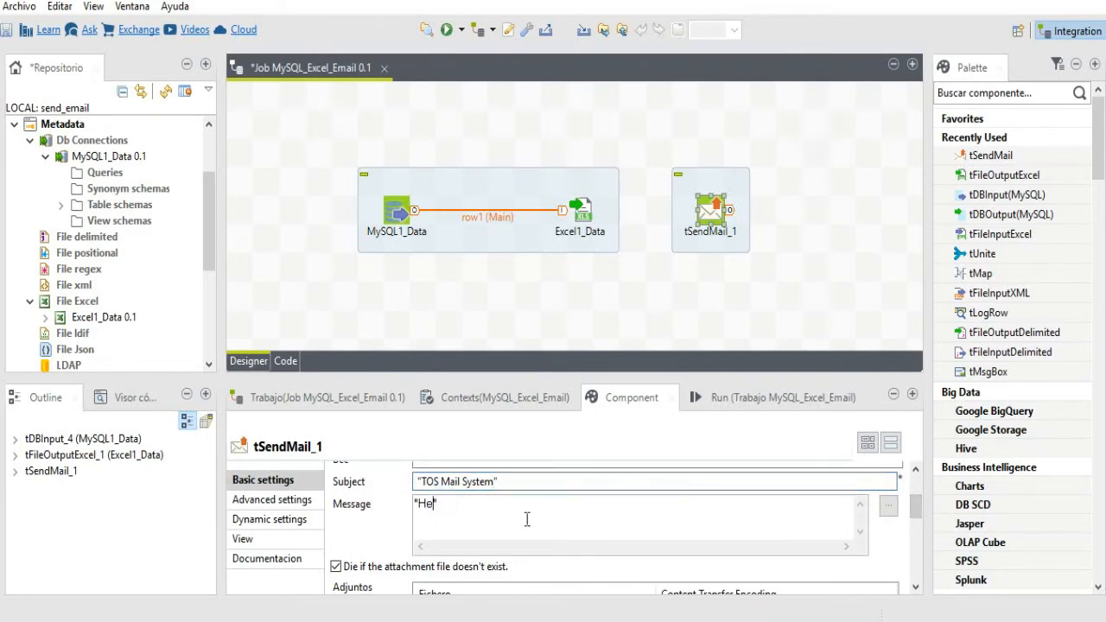
key("BackSpace")
key("BackSpace")
type("Talend Open")
type(" Studio for ")
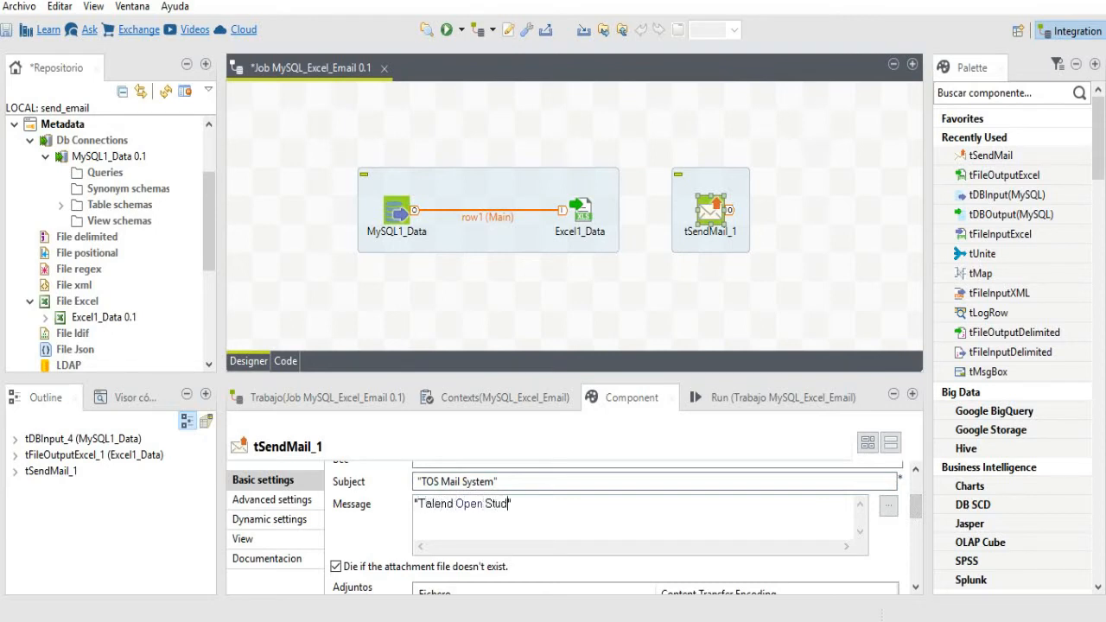
type("Data Integration")
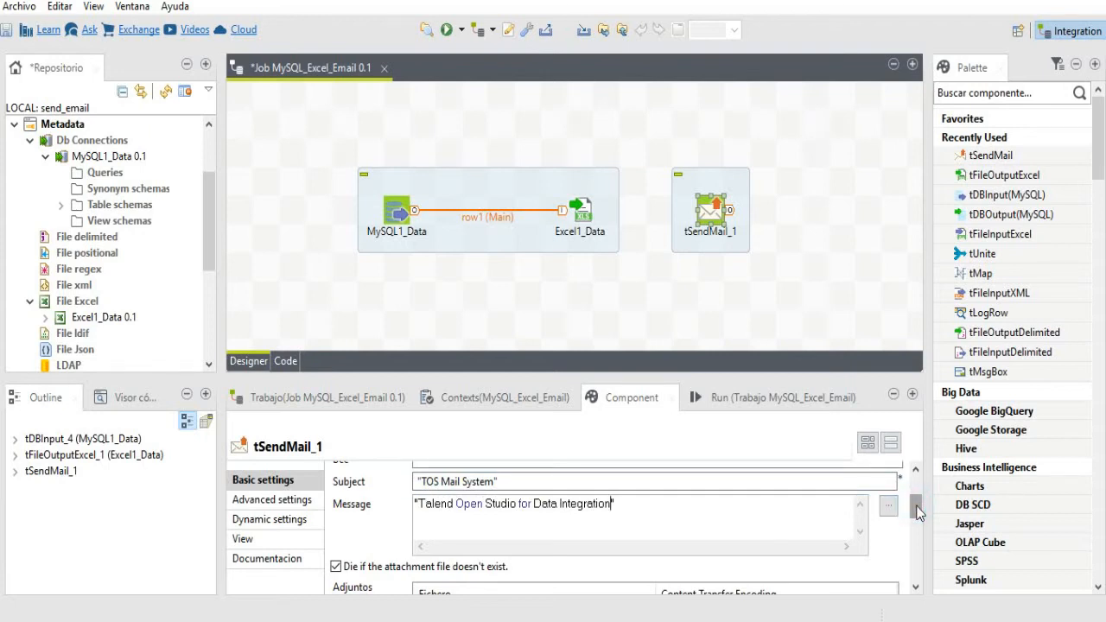
left_click_drag(917, 511, 911, 570)
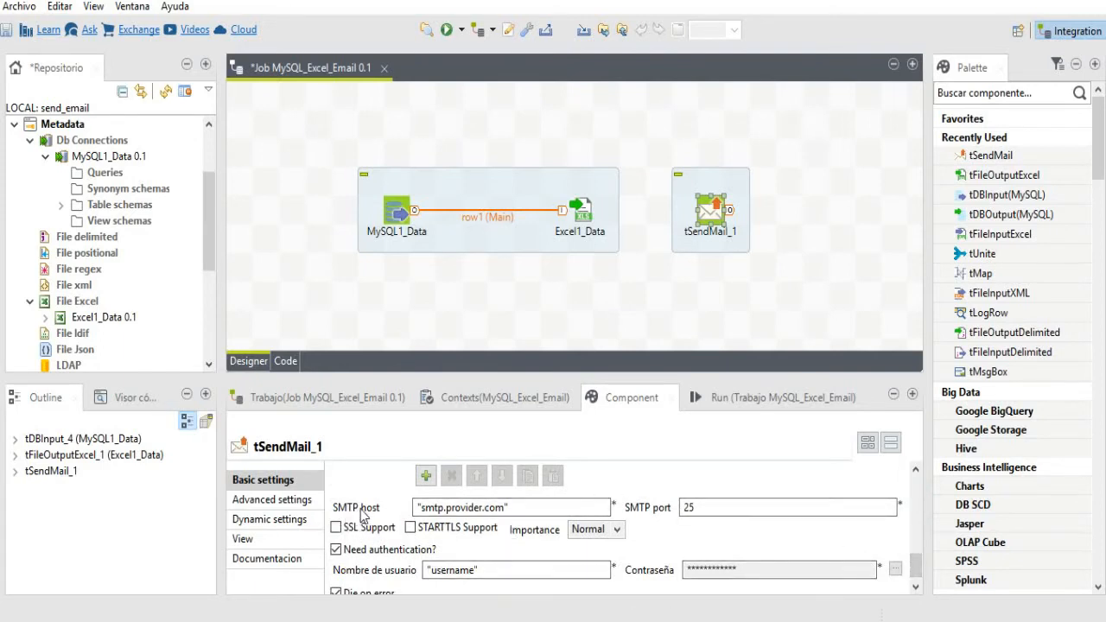
- Set the SMTP host to smtp.gmail.com, port 587, with STARTTLS enabled
left_click(483, 507)
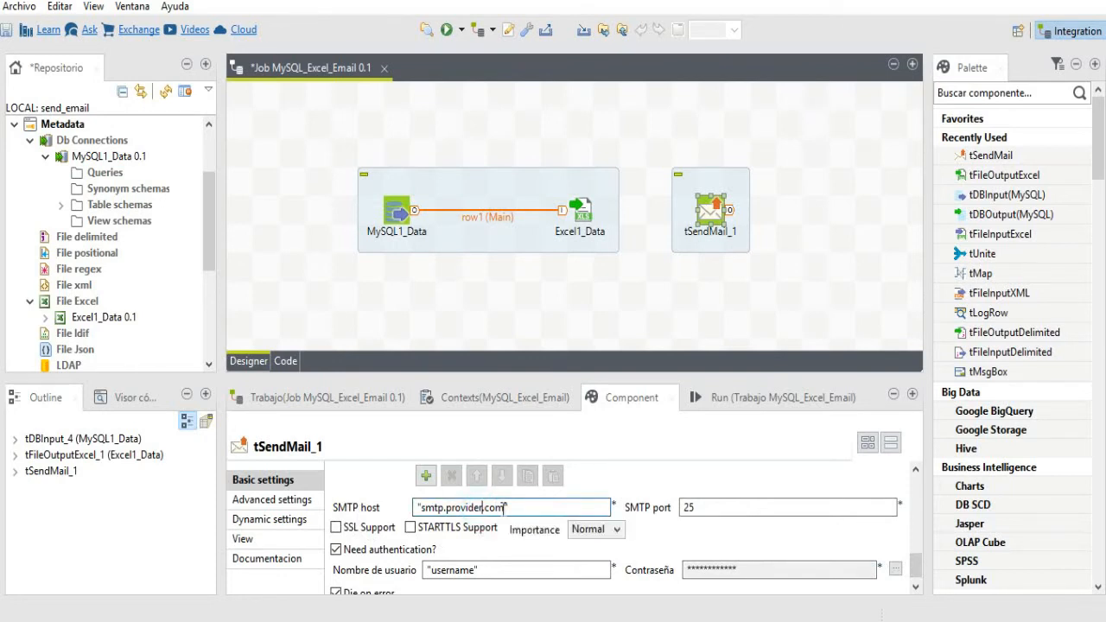
key("BackSpace")
key("BackSpace")
key("BackSpace")
key("BackSpace")
key("BackSpace")
key("BackSpace")
key("BackSpace")
key("BackSpace")
type("gmail")
double_click(684, 508)
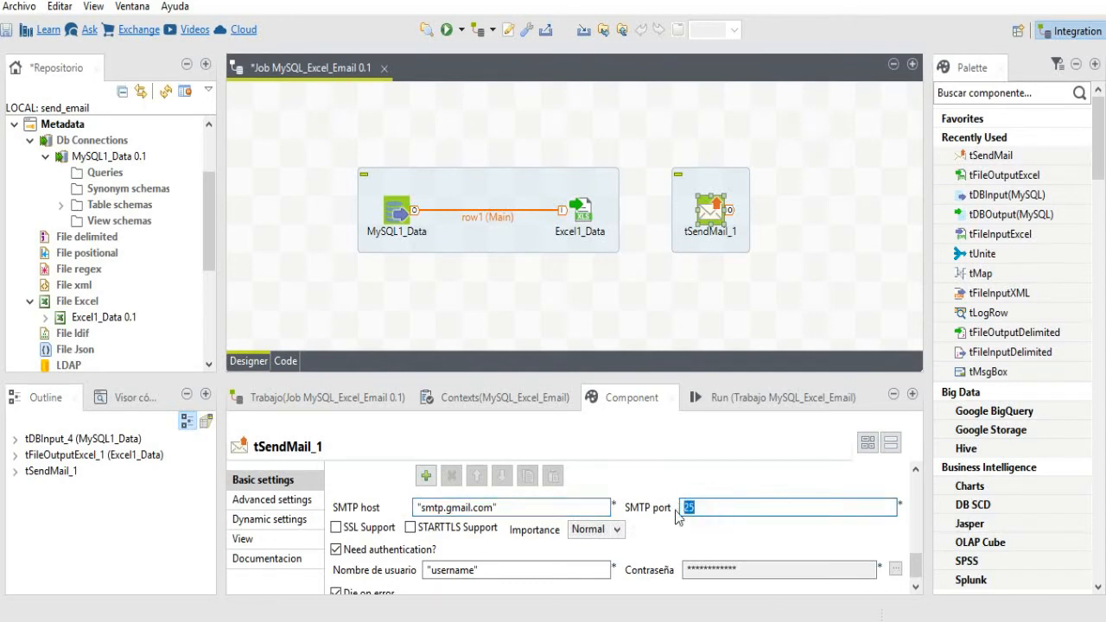
type("5")
left_click(411, 530)
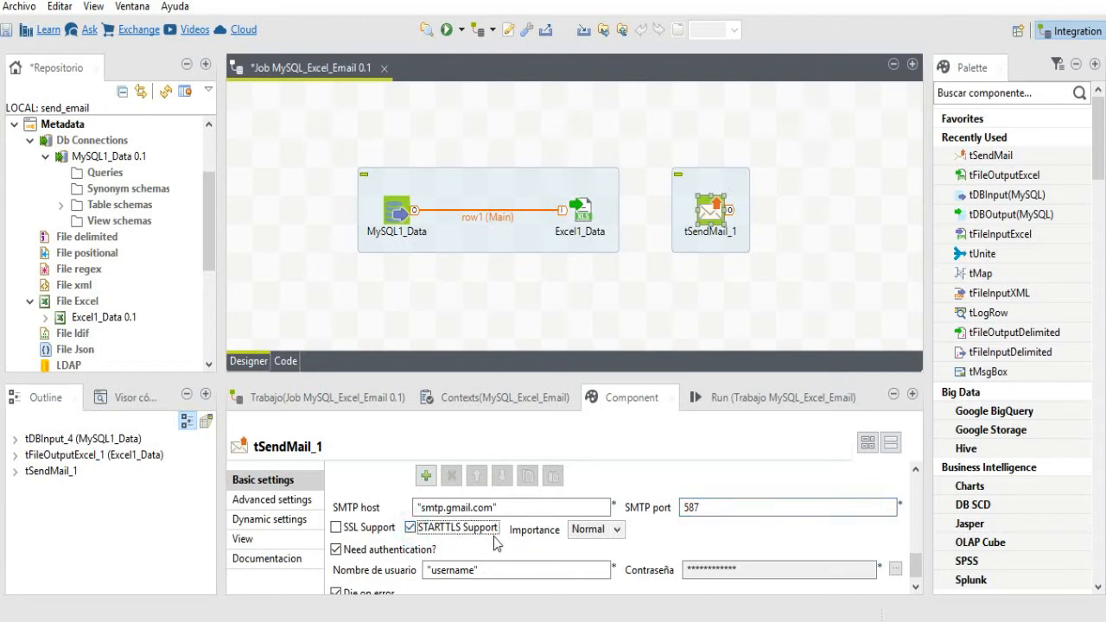
- Set importance to High and enter the sender's Gmail address as SMTP username
left_click(616, 529)
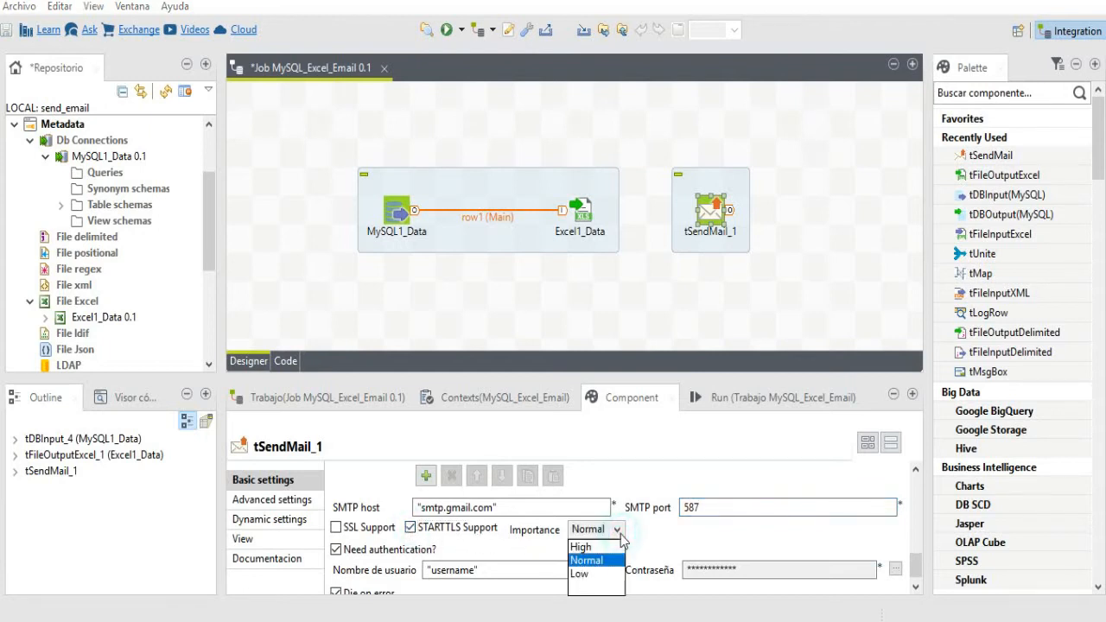
left_click(592, 547)
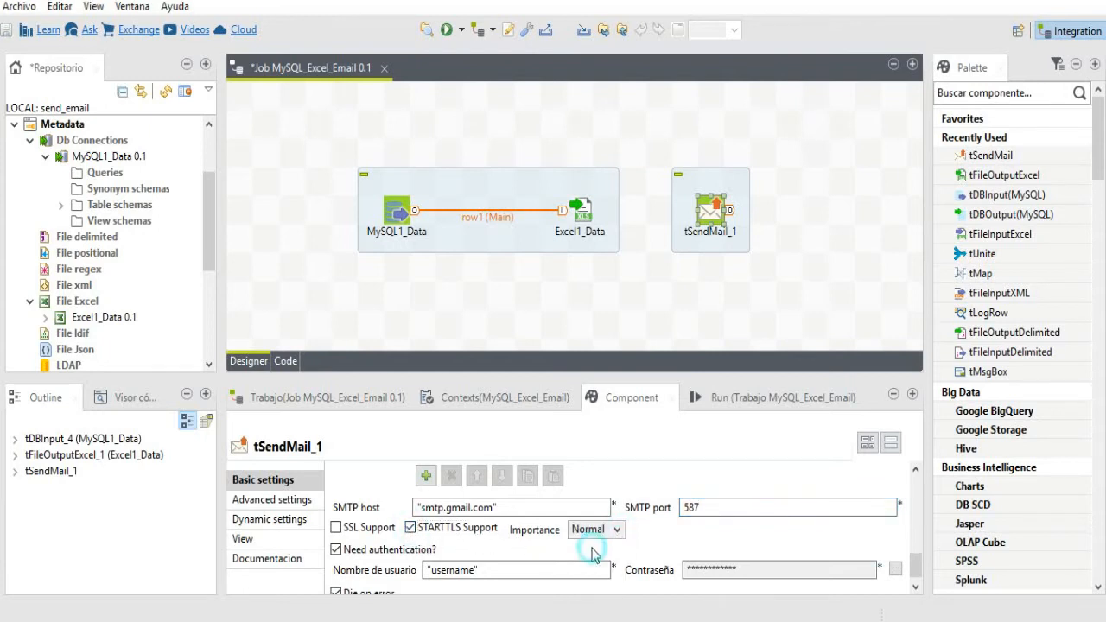
left_click(475, 570)
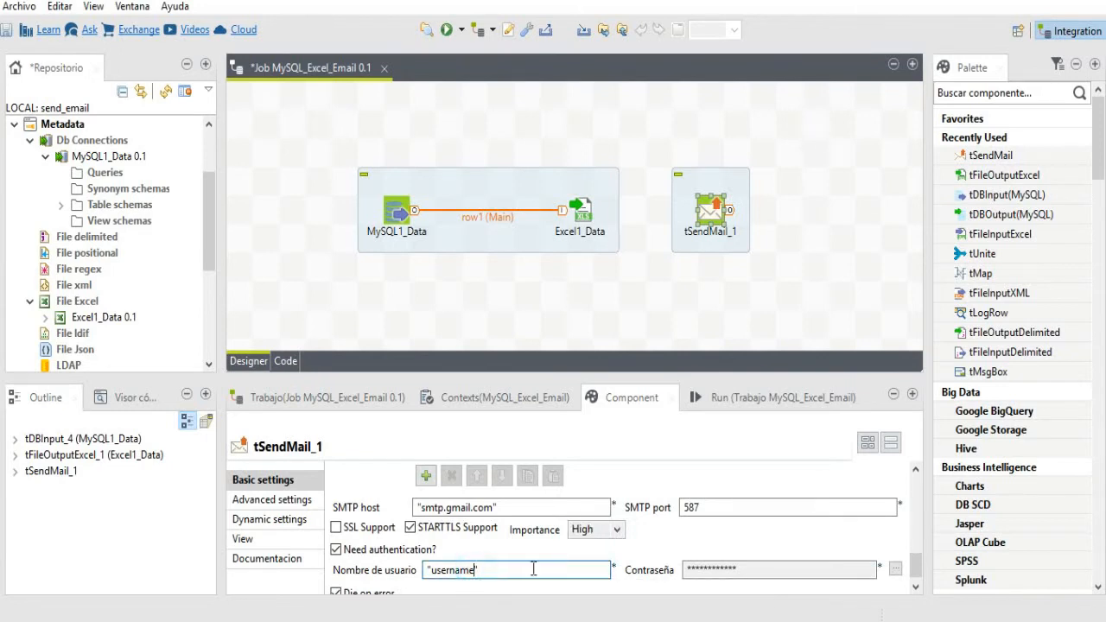
key("BackSpace")
key("BackSpace")
key("BackSpace")
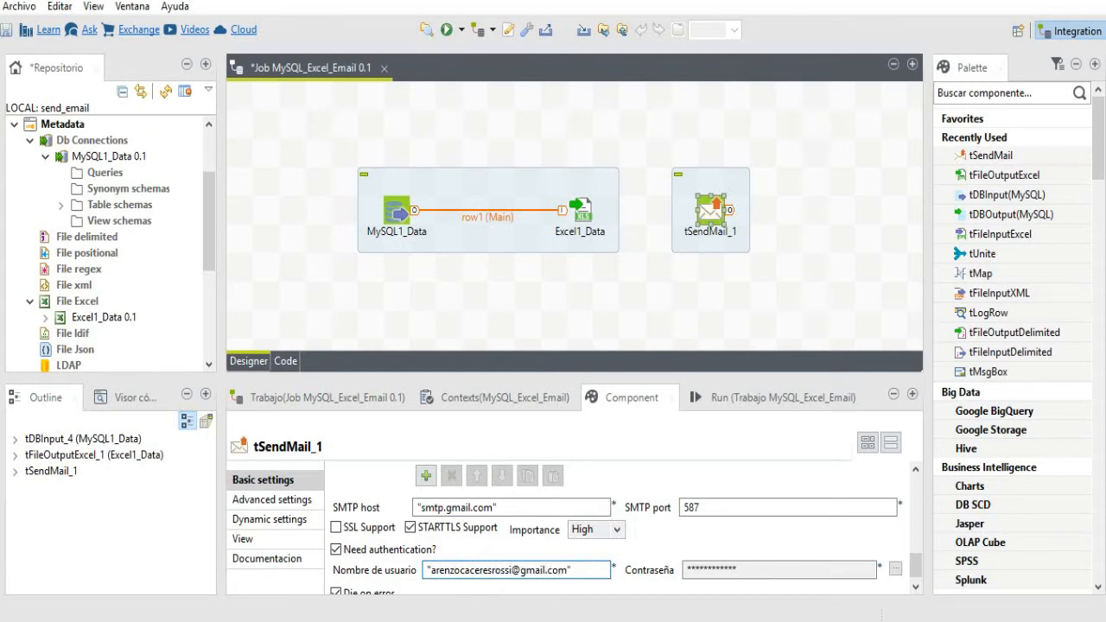
- Enter the sender account's SMTP password and confirm it
left_click(895, 571)
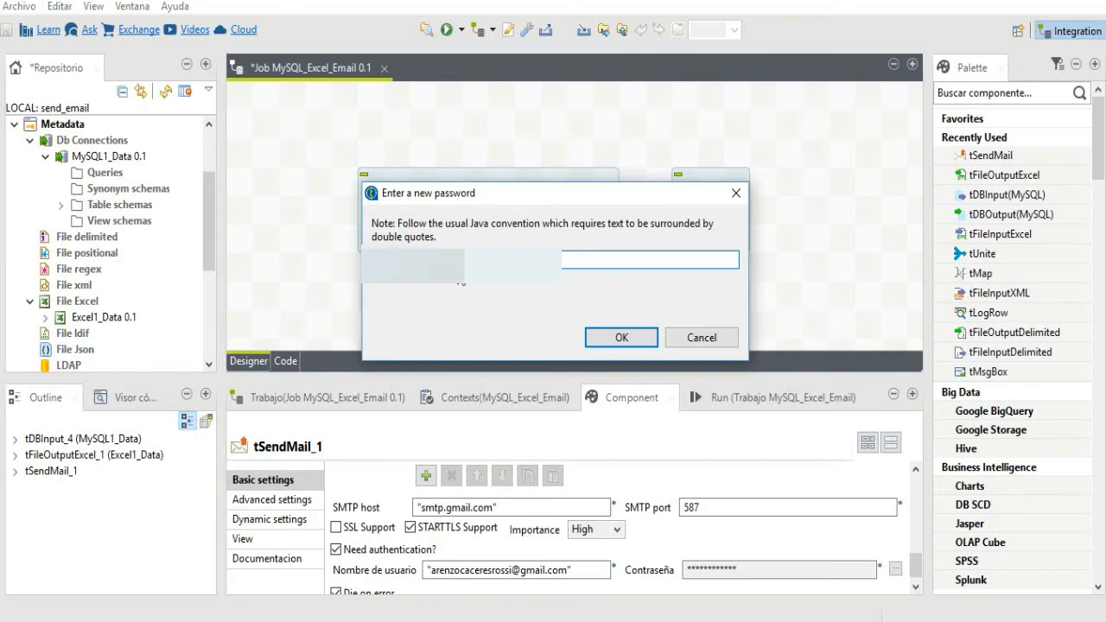
left_click(615, 338)
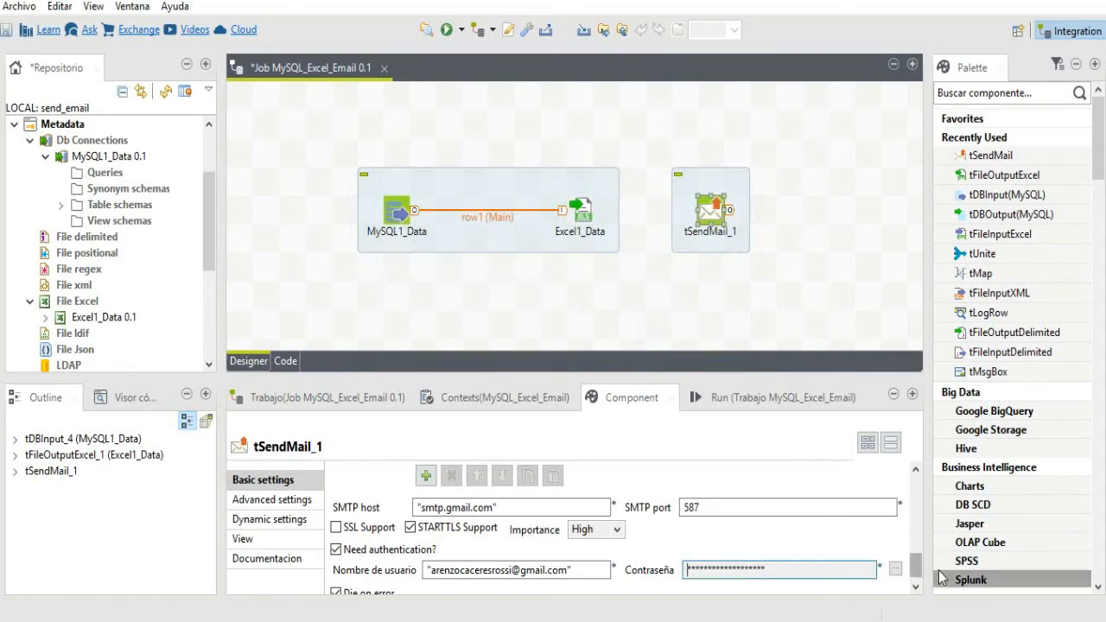
left_click_drag(918, 566, 919, 578)
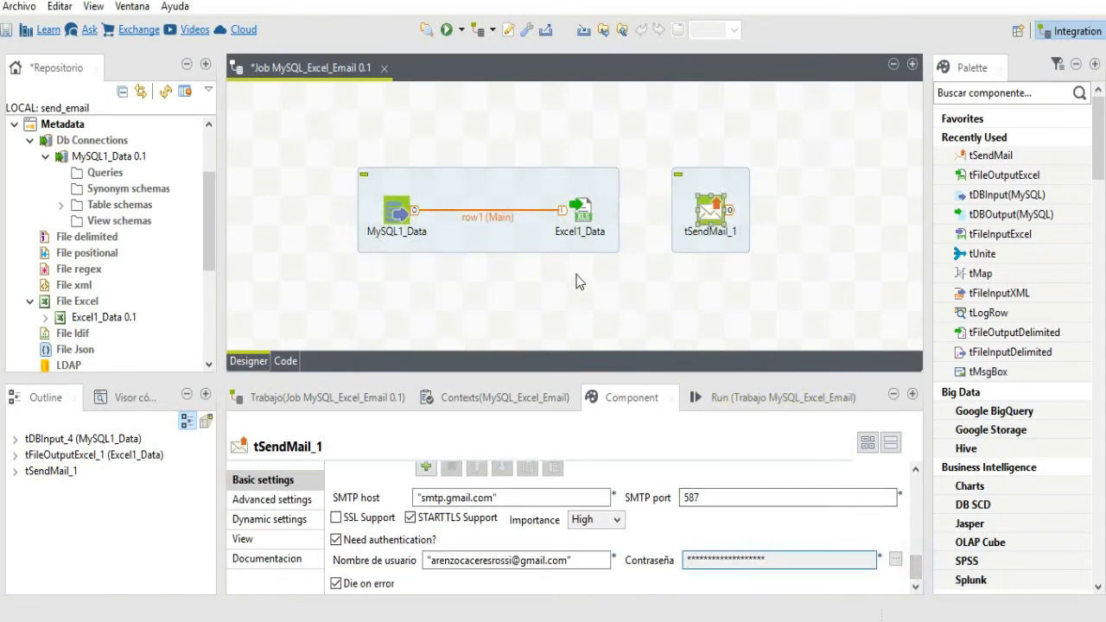
- Connect Excel1_Data to tSendMail_1 with an On Component Ok trigger via the Disparador menu
left_click(585, 220)
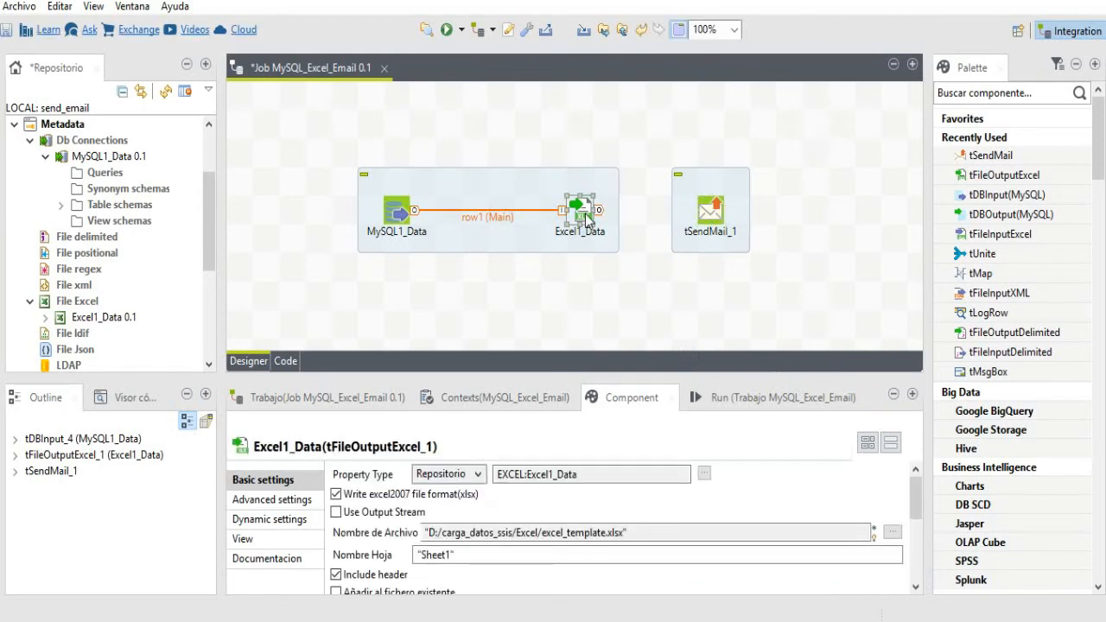
right_click(585, 216)
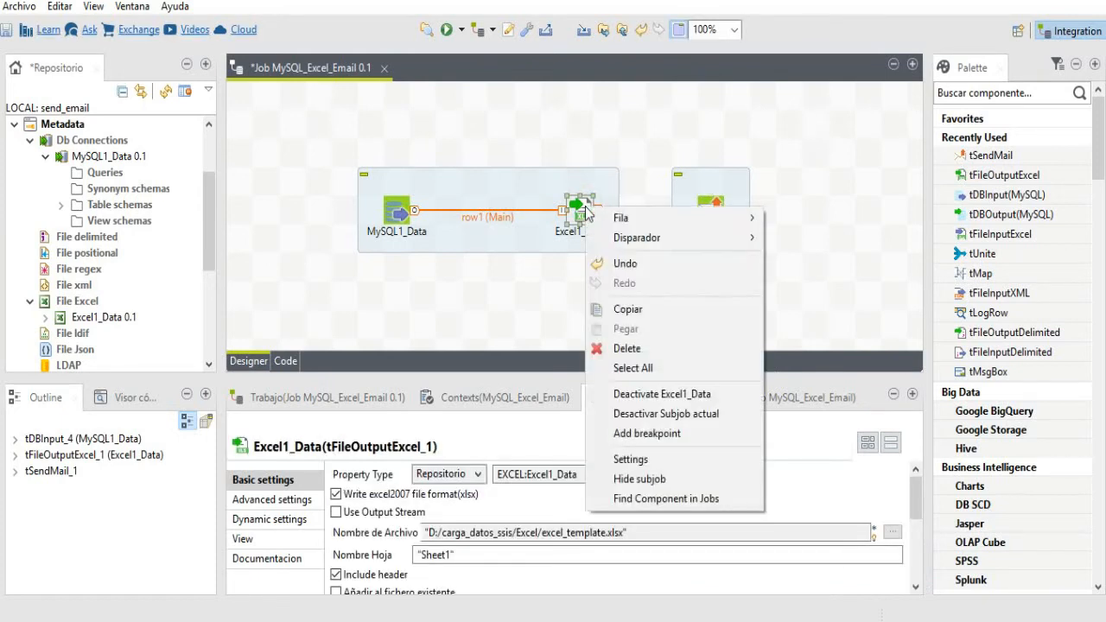
mouse_move(604, 240)
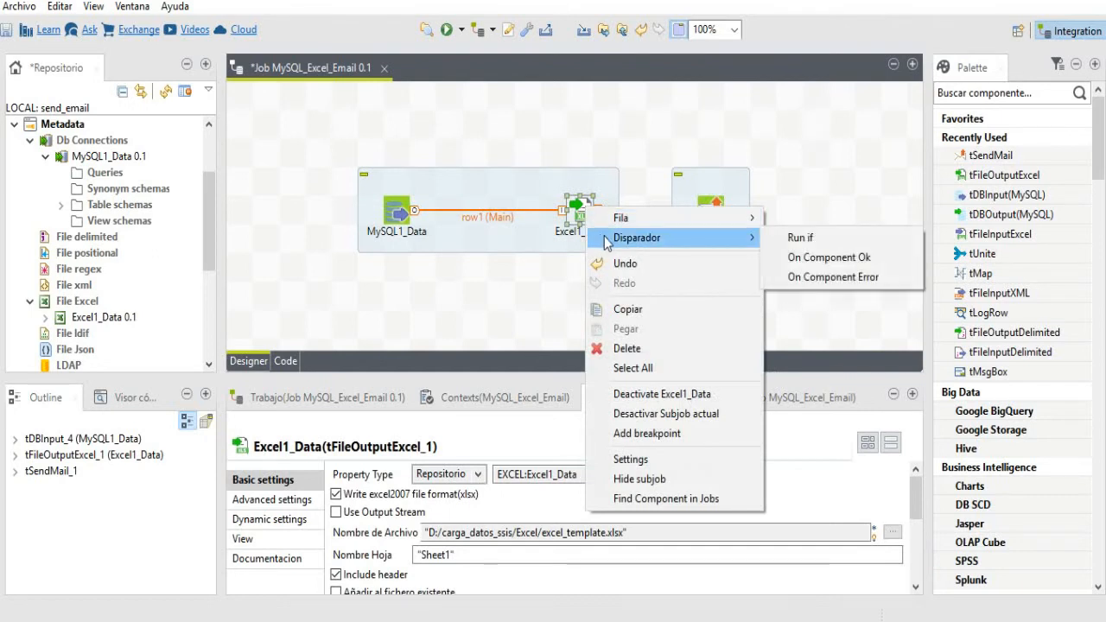
left_click(827, 262)
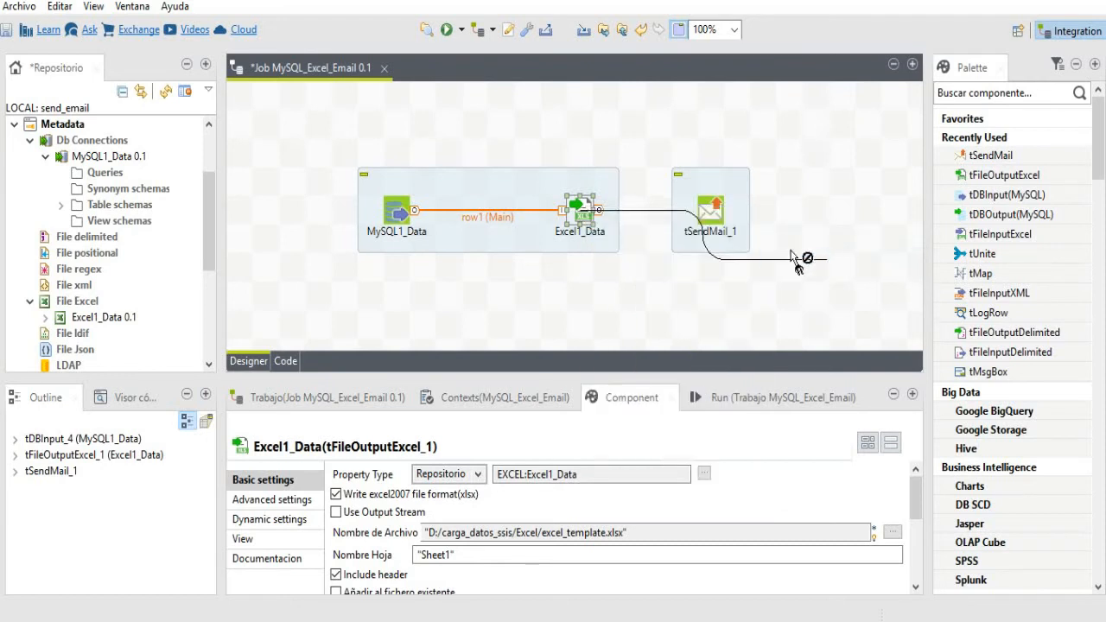
left_click(710, 223)
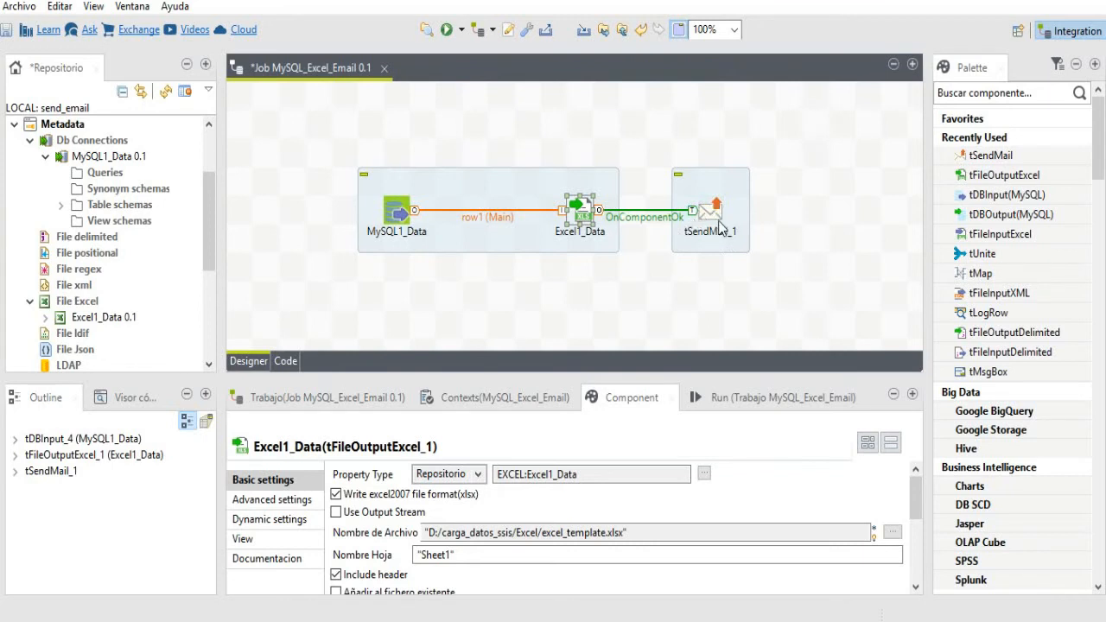
left_click(474, 193)
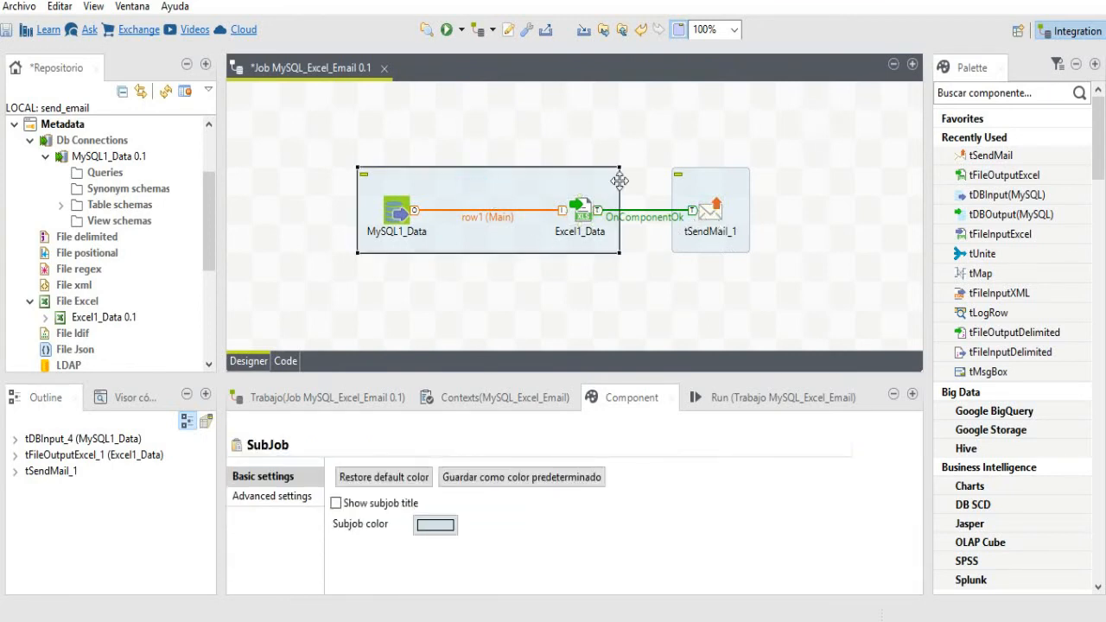
left_click(687, 179)
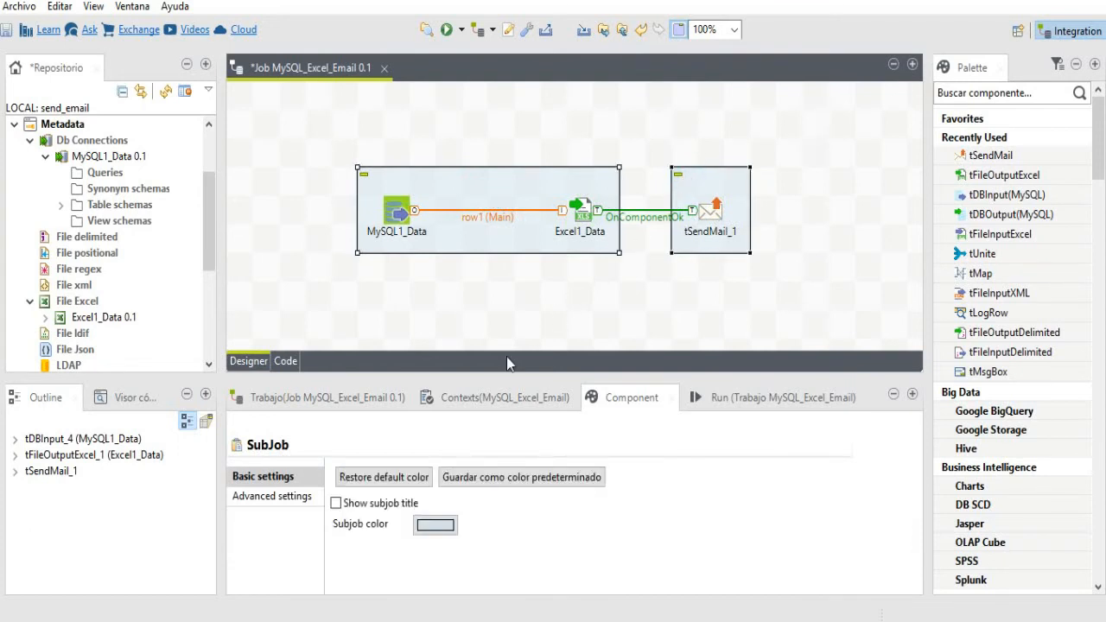
- Check the Excel template has only idCountry, name and code headers, then close Excel
left_click(298, 619)
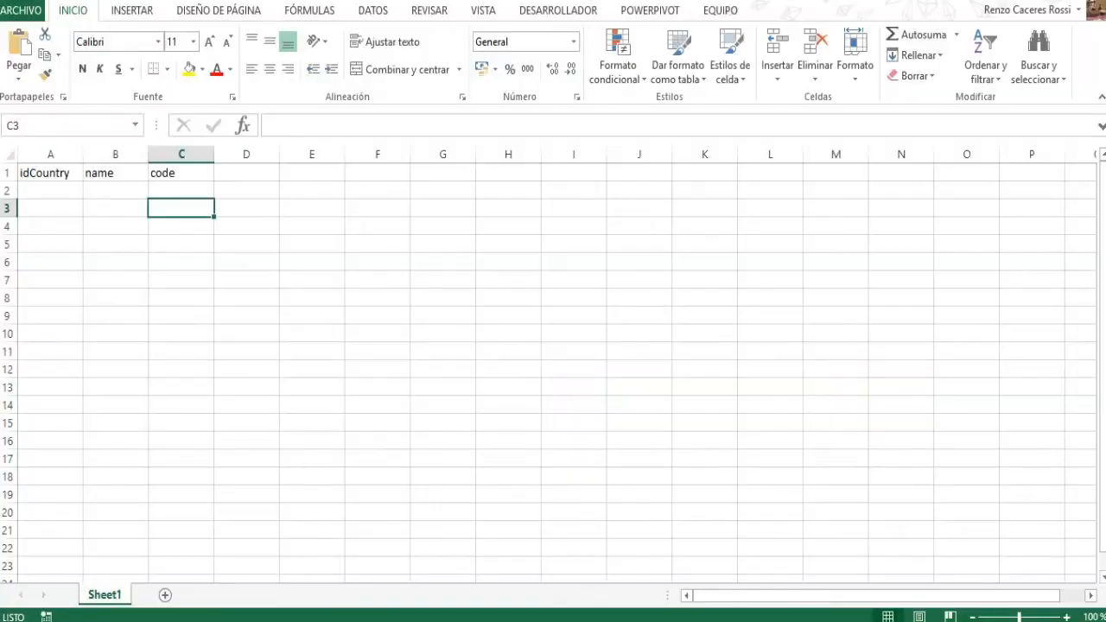
left_click(268, 386)
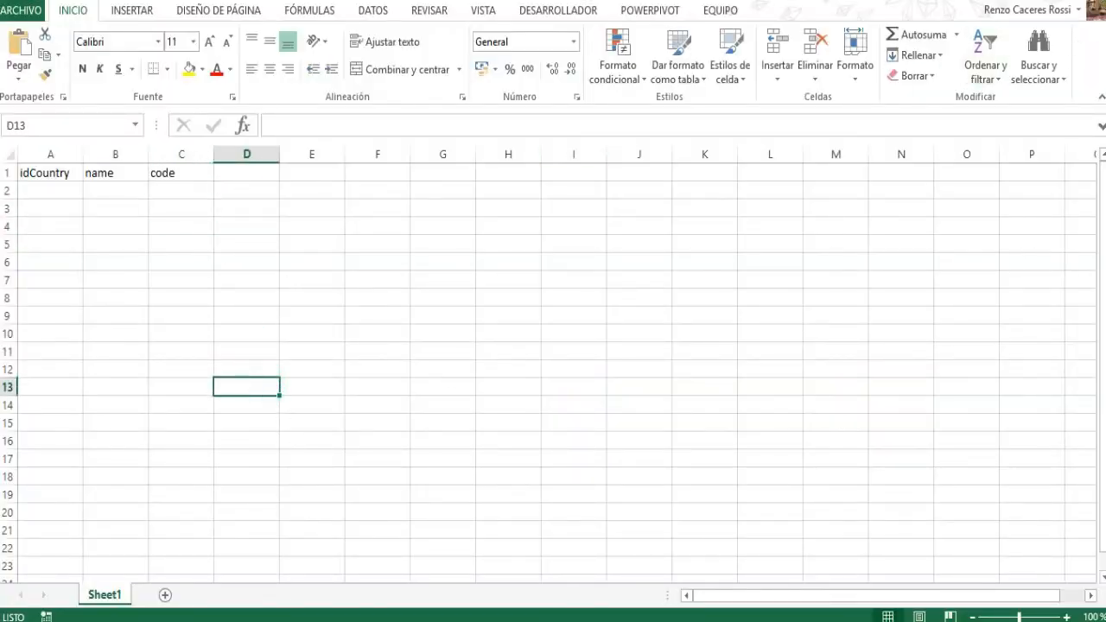
left_click(1095, 1)
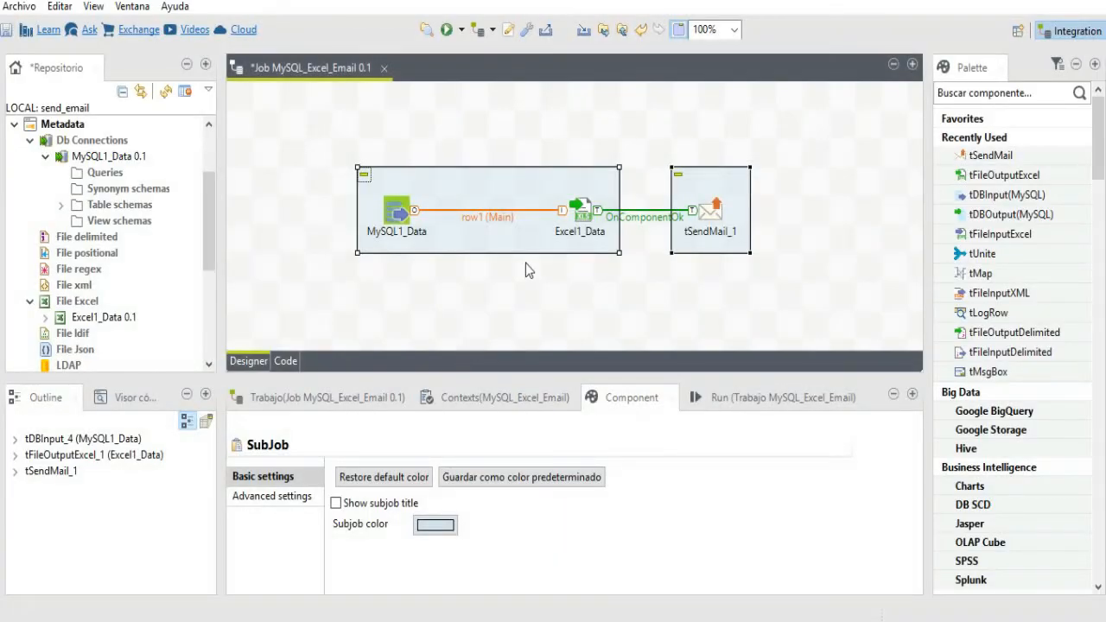
- Run the MySQL_Excel_Email job and follow its Run console until the job statistics appear
left_click(449, 31)
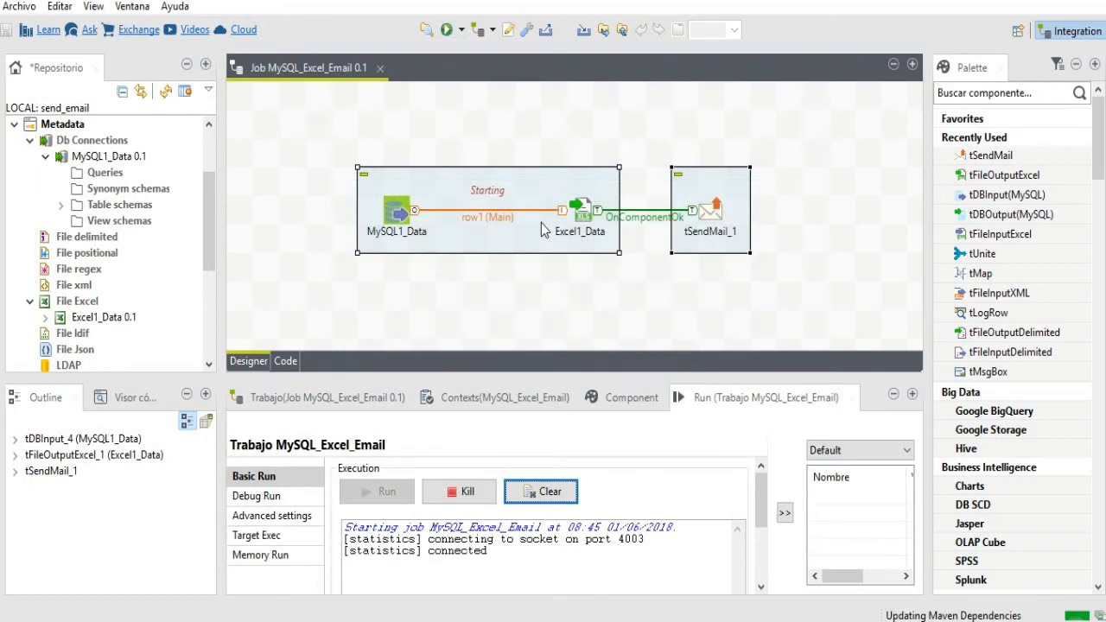
left_click(761, 511)
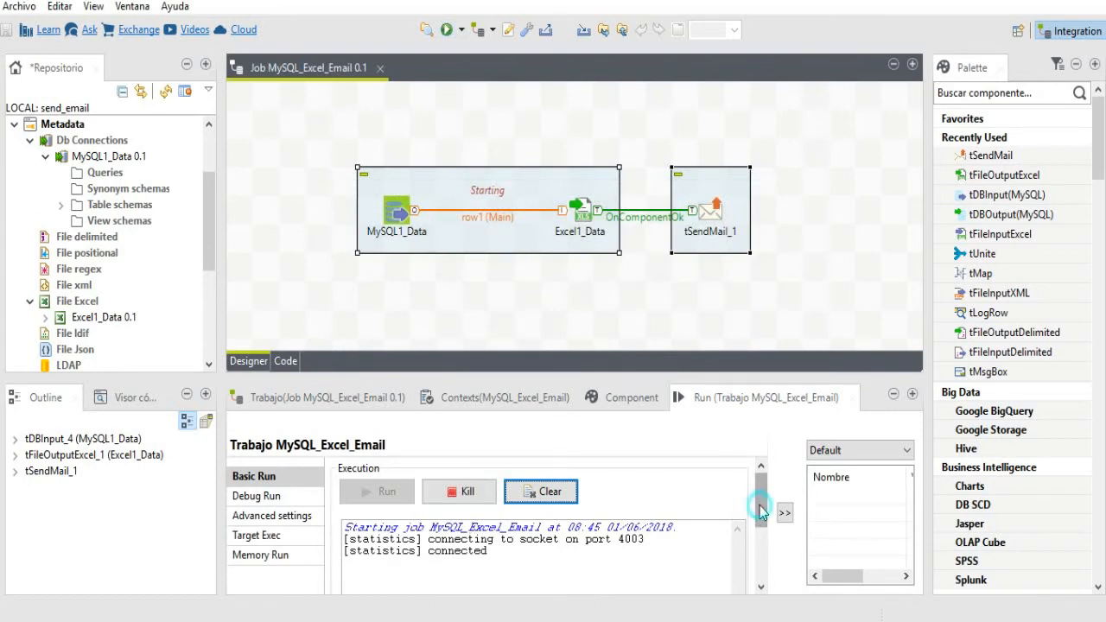
left_click_drag(761, 511, 762, 530)
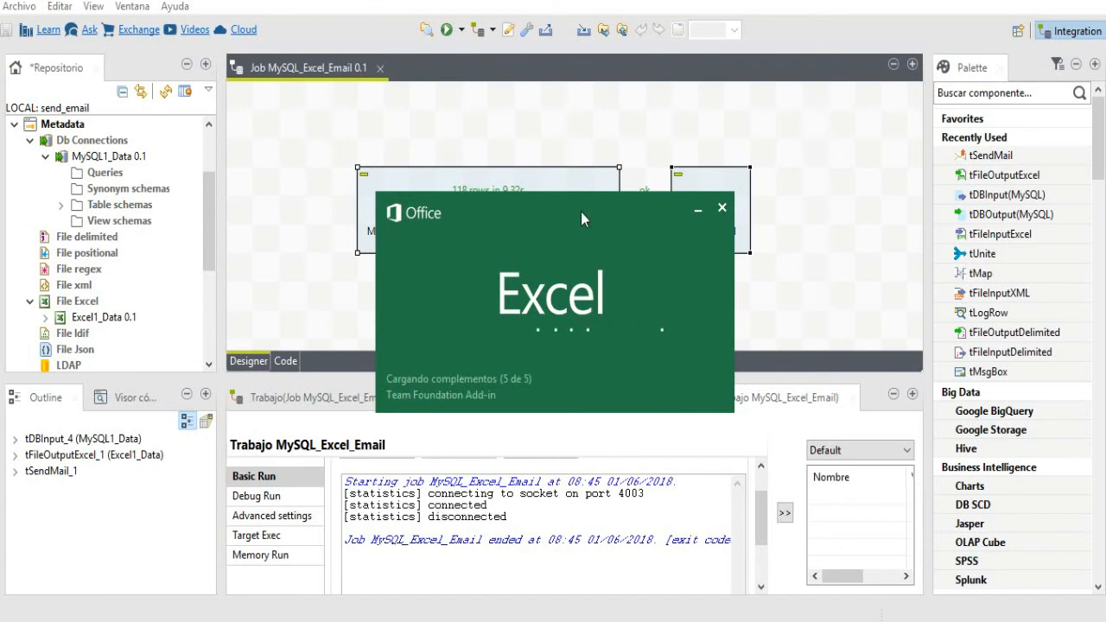
- Open the excel_template workbook from Excel's recent workbooks list
left_click(697, 210)
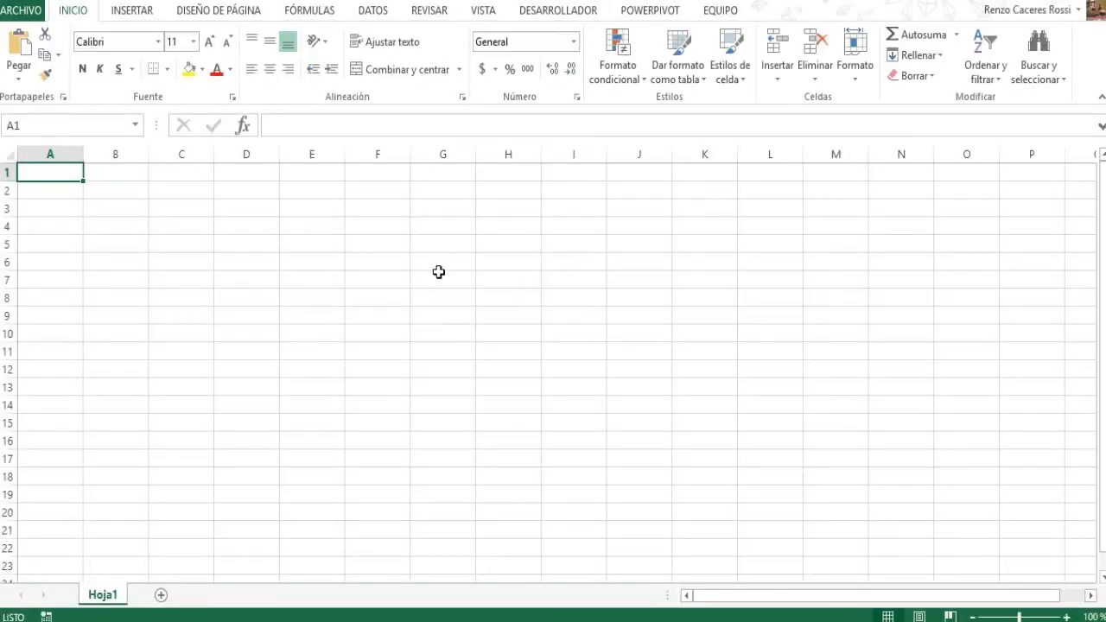
left_click(21, 11)
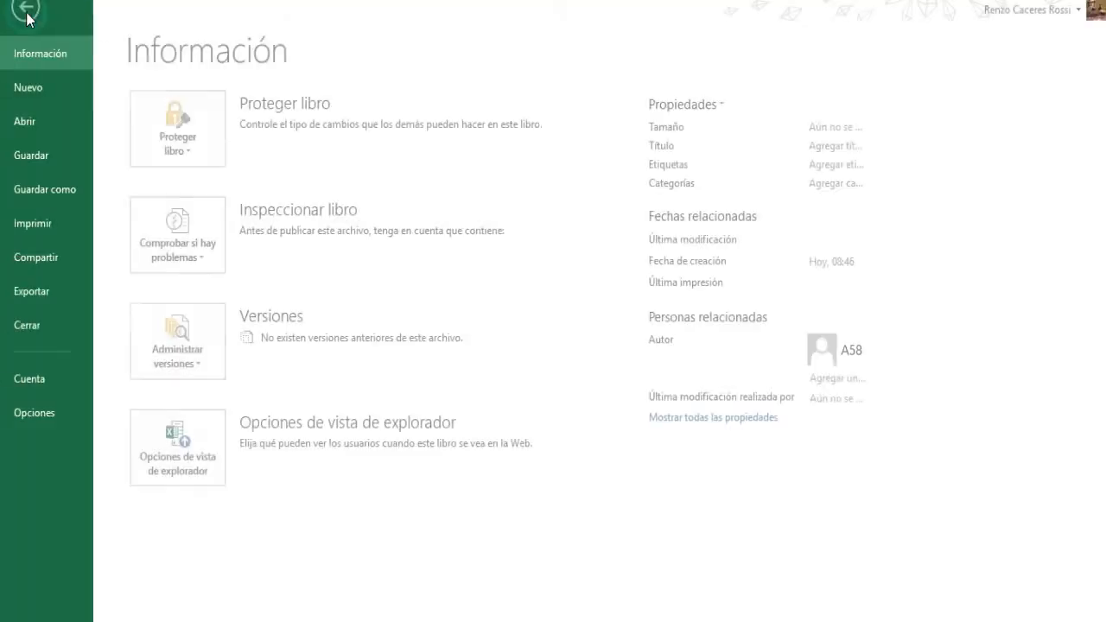
left_click(50, 121)
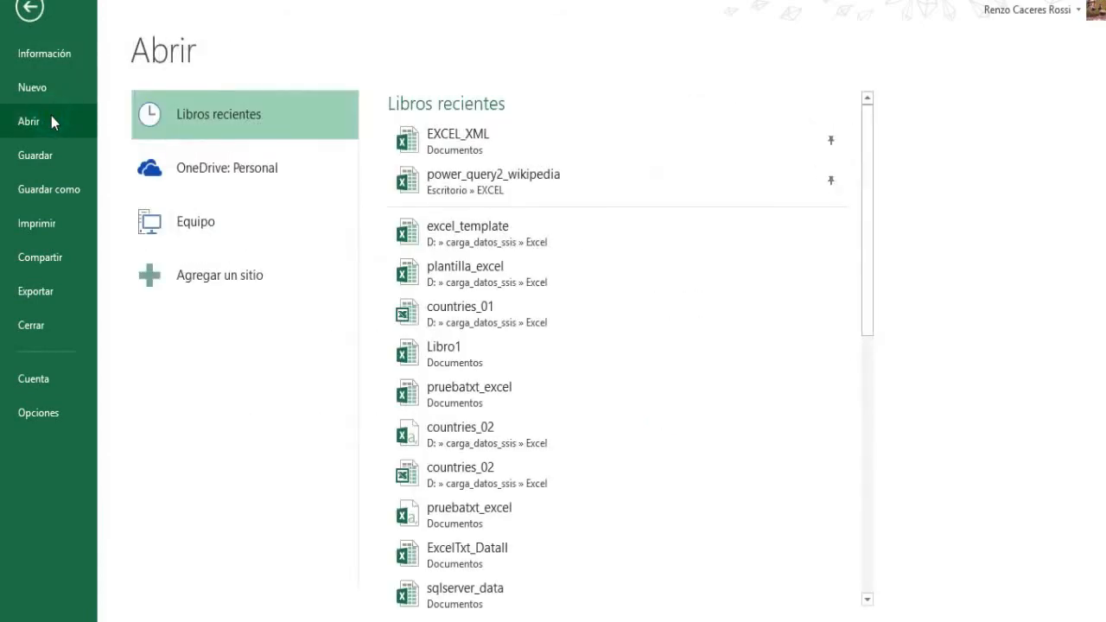
left_click(437, 237)
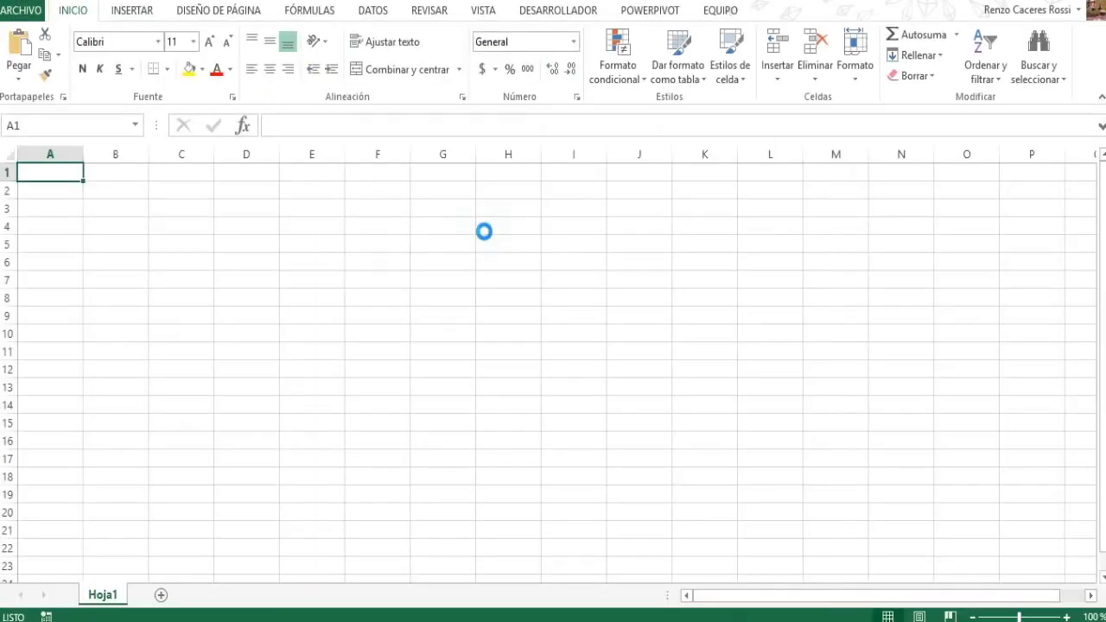
- Scroll the sheet to confirm the exported country rows run down to row 118, LATVIA
scroll(91, 218, "down", 7)
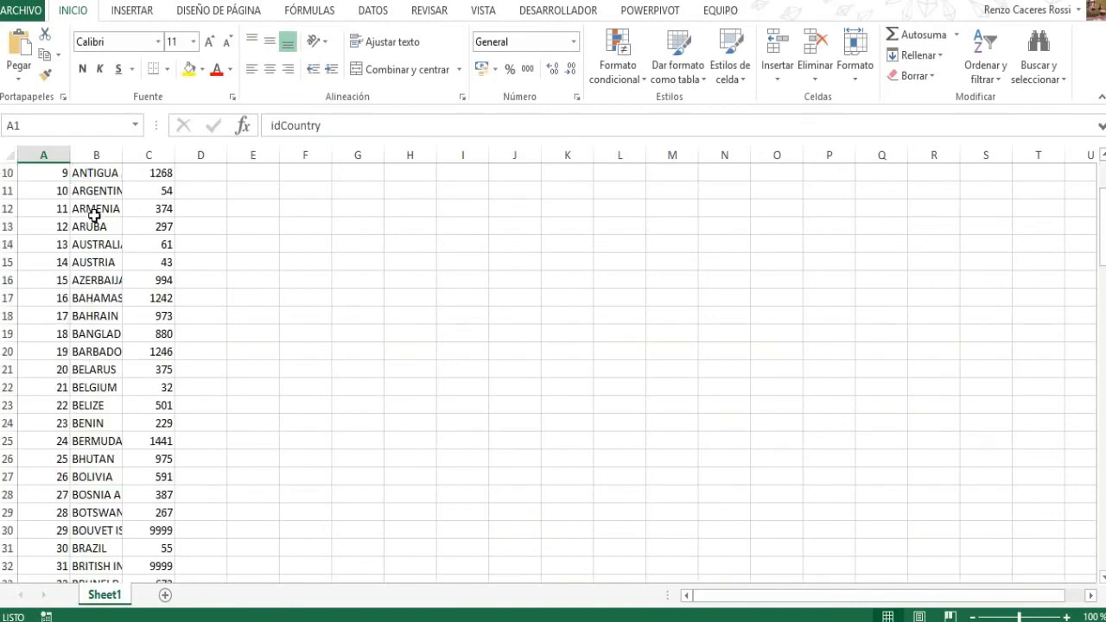
scroll(91, 223, "down", 18)
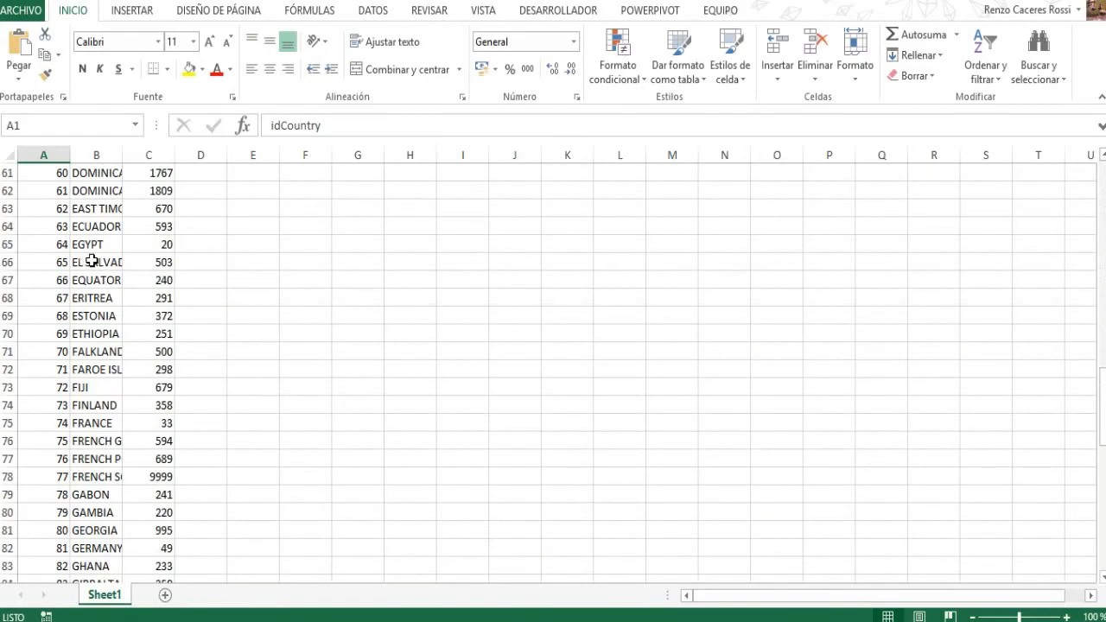
scroll(92, 268, "down", 8)
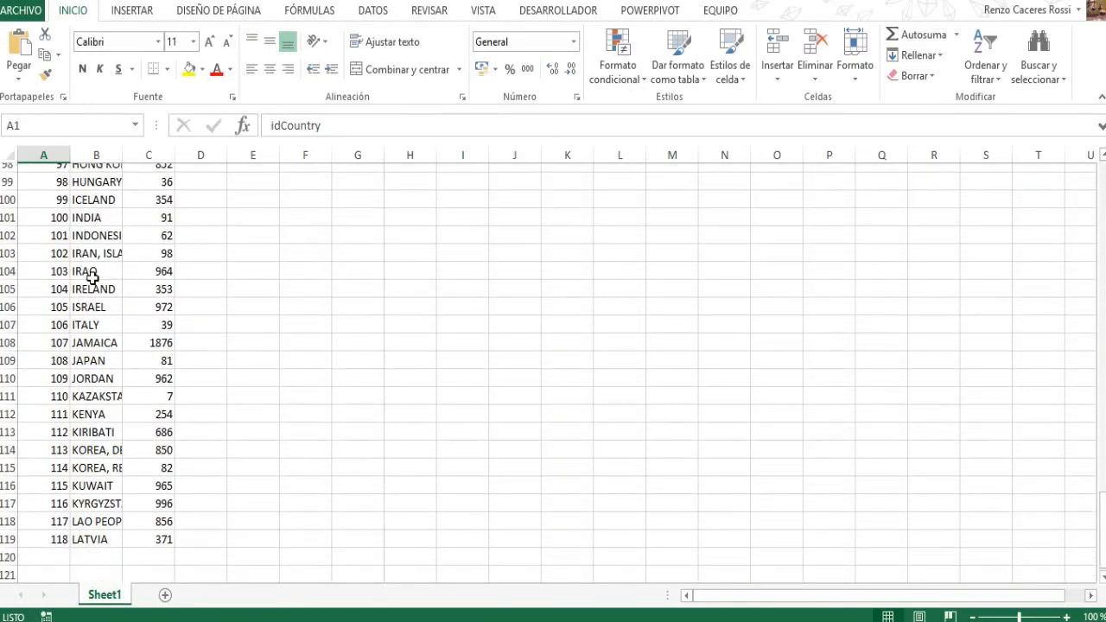
scroll(93, 276, "down", 1)
scroll(71, 266, "up", 12)
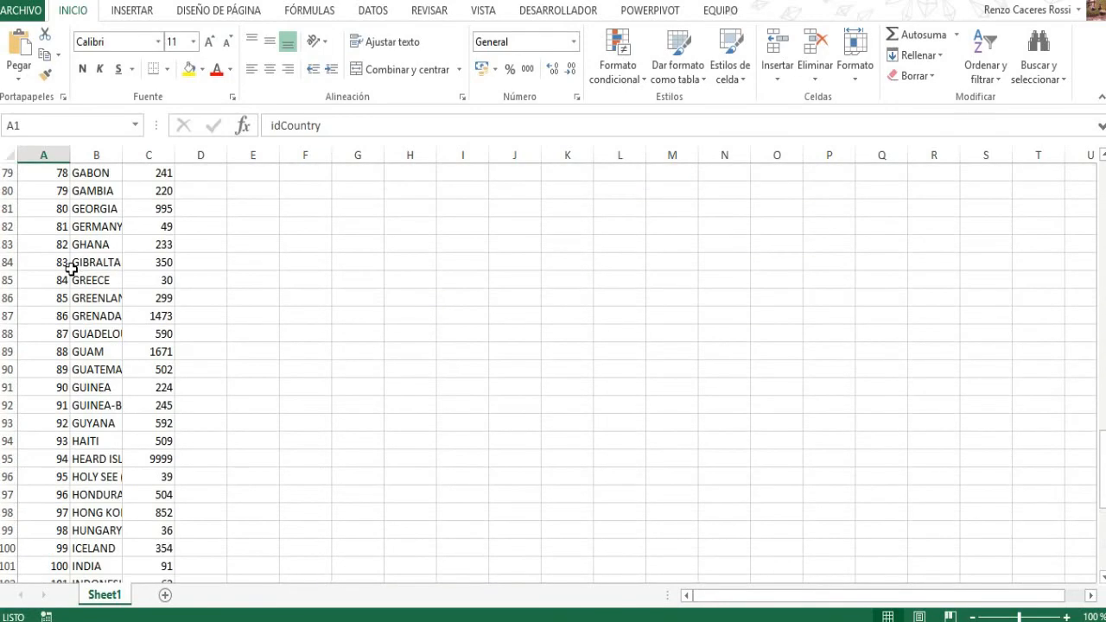
scroll(70, 267, "up", 11)
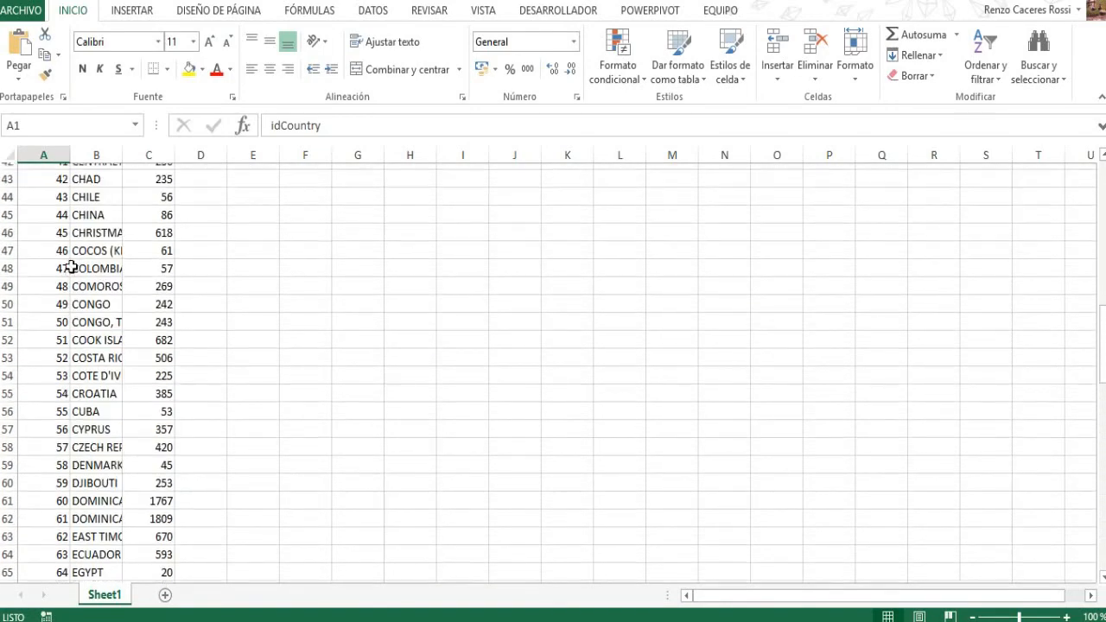
left_click(141, 620)
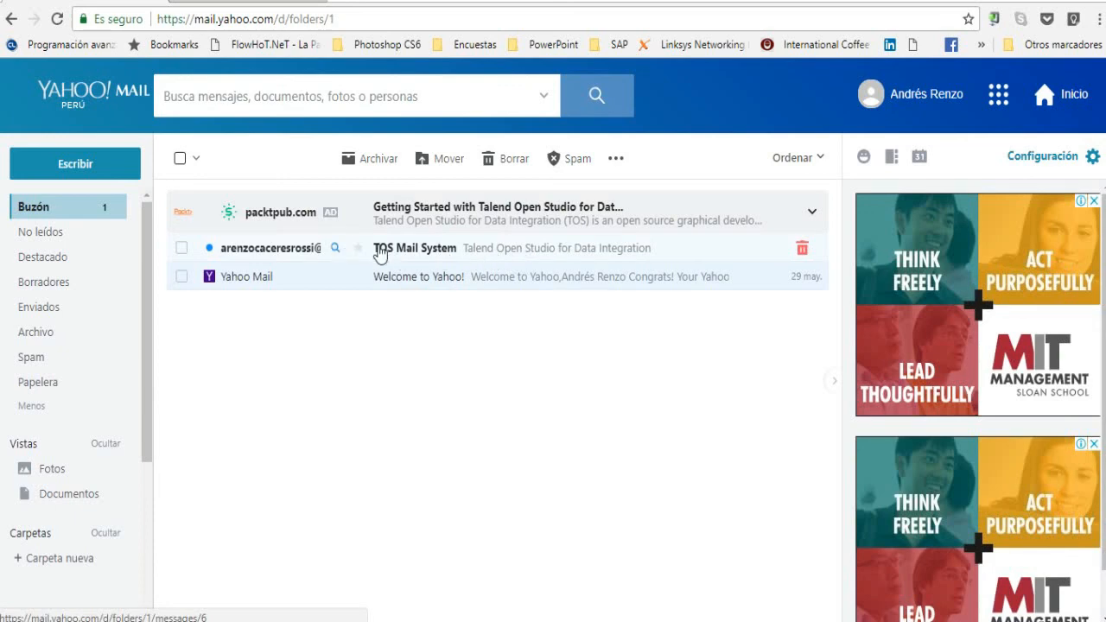
- Open the unread 'TOS Mail System' email in the Yahoo Mail inbox
left_click(473, 250)
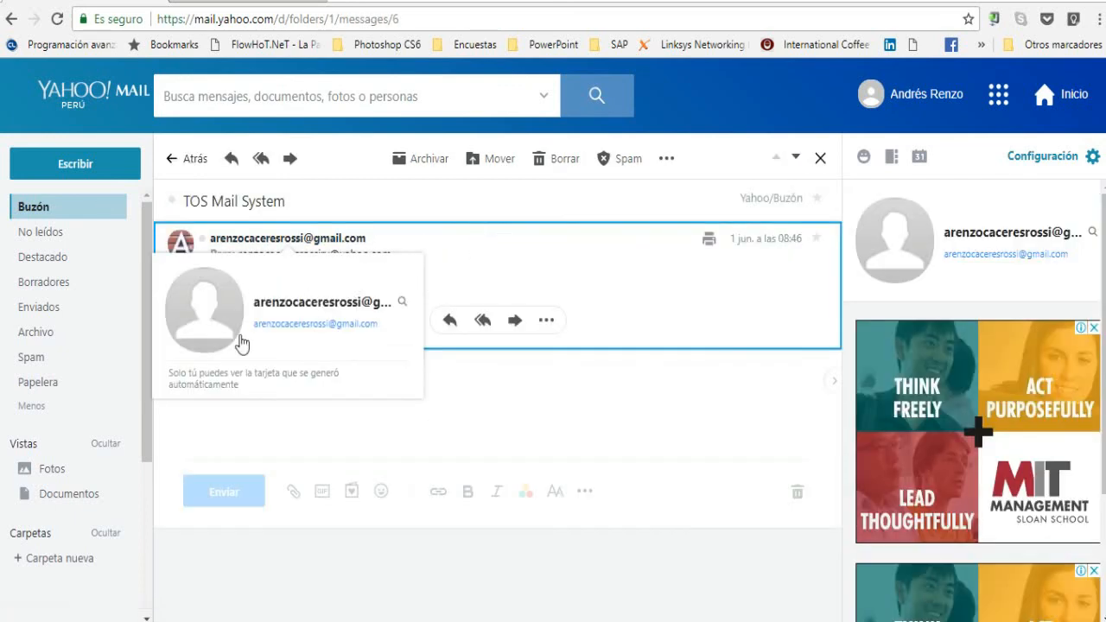